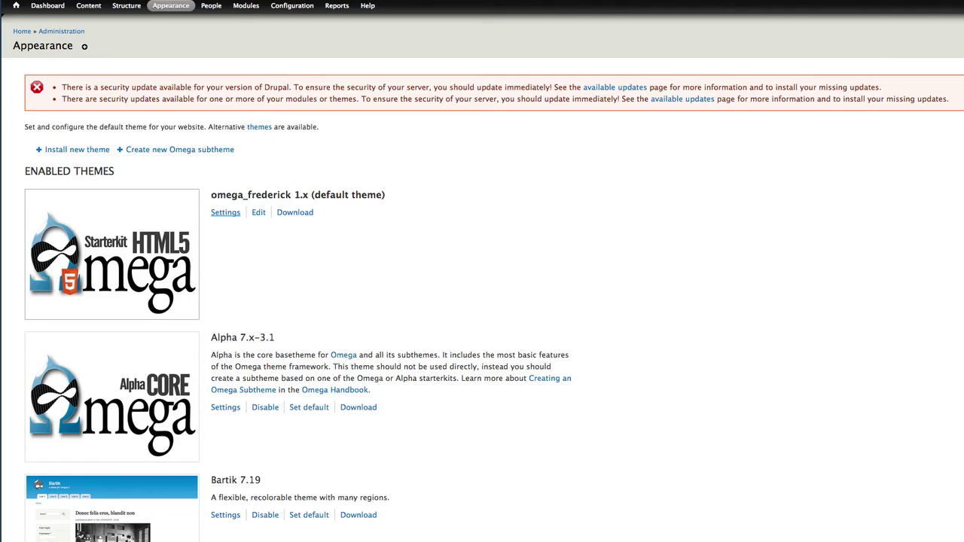
# Step: Open the omega_frederick theme's settings and review its responsive grid, viewport and default layout options
pyautogui.click(225, 212)
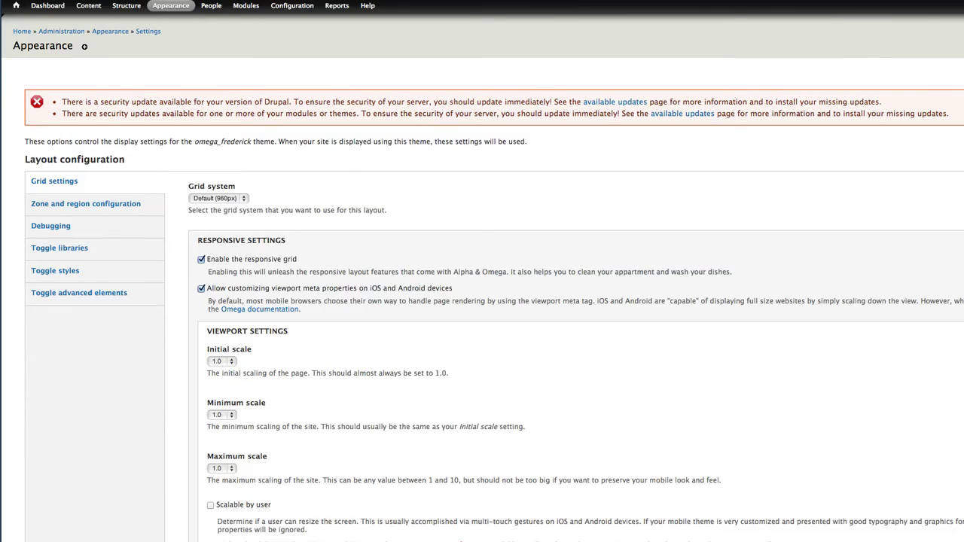
pyautogui.scroll(-3, 482, 301)
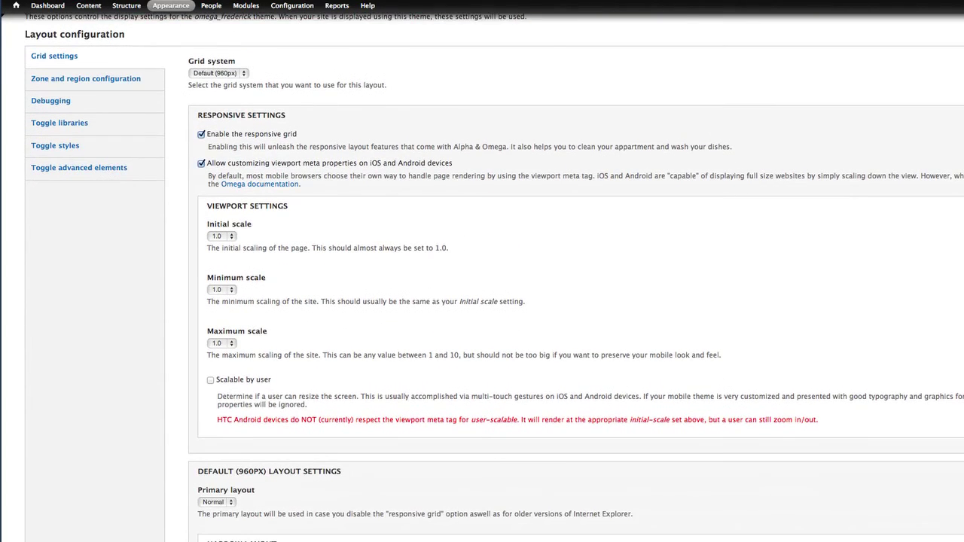
pyautogui.scroll(-1, 482, 301)
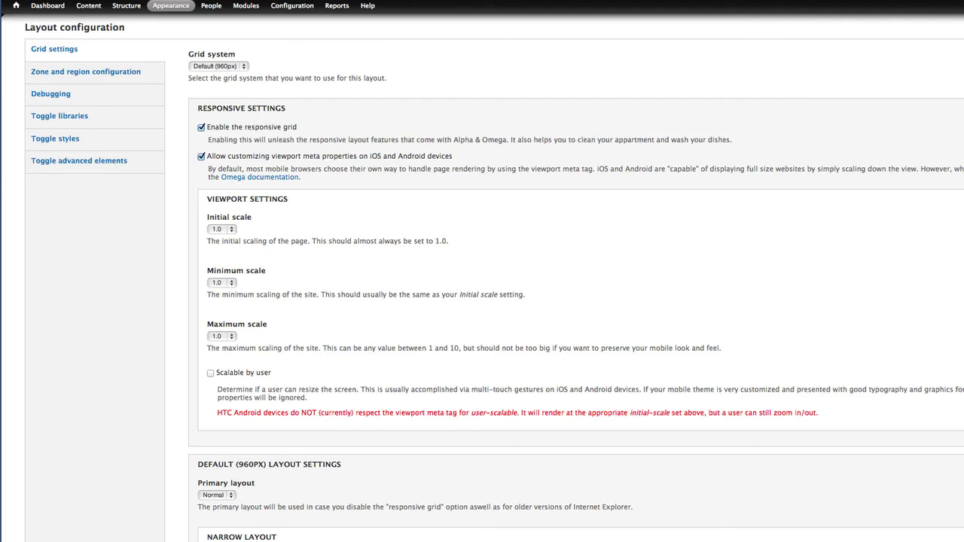
pyautogui.scroll(-5, 482, 301)
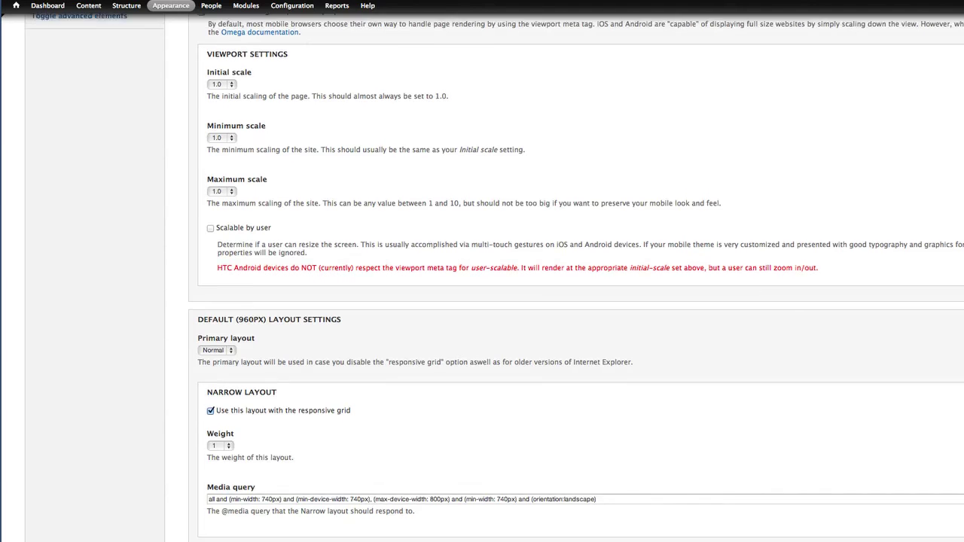
pyautogui.scroll(8, 482, 301)
# Step: In the zone and region configuration, expand the Preface zone's configuration and its Preface First region settings
pyautogui.click(85, 175)
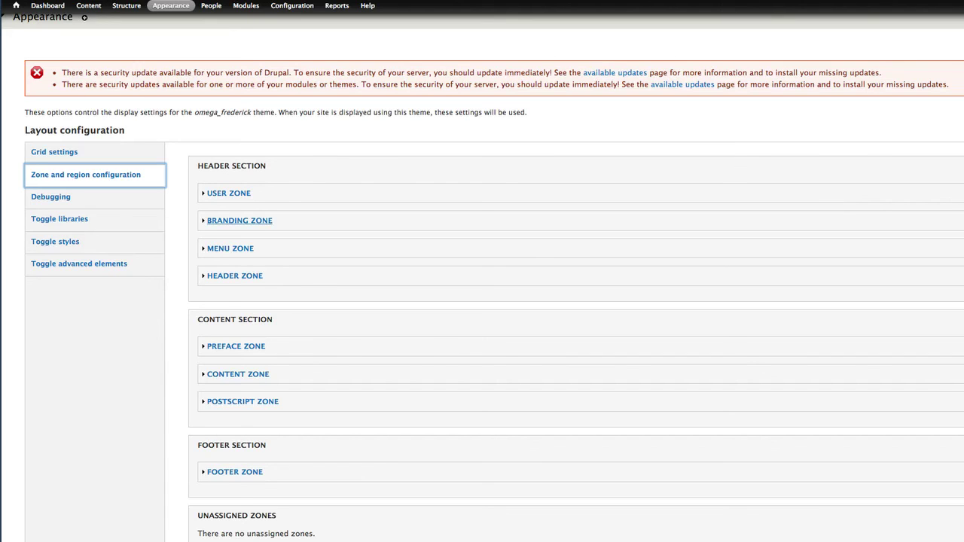
pyautogui.click(236, 346)
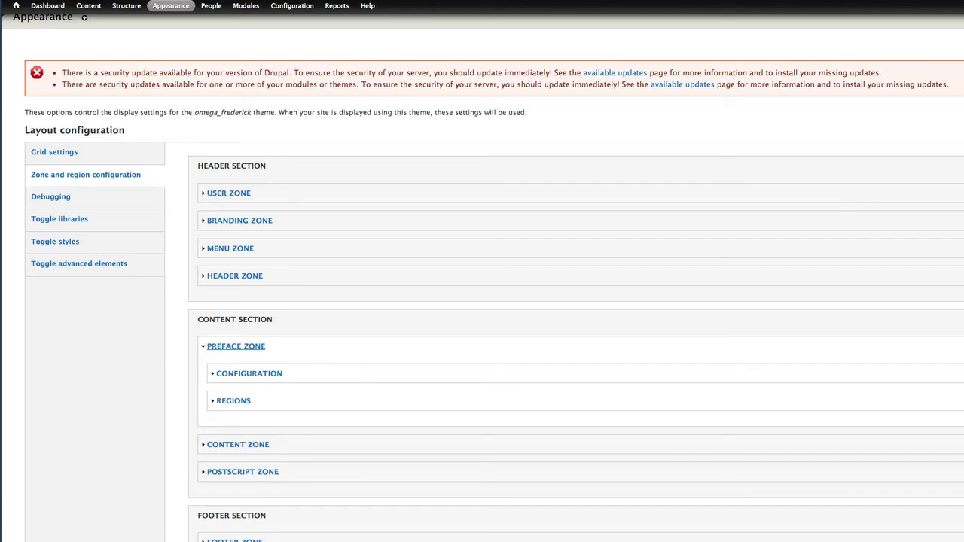
pyautogui.click(248, 374)
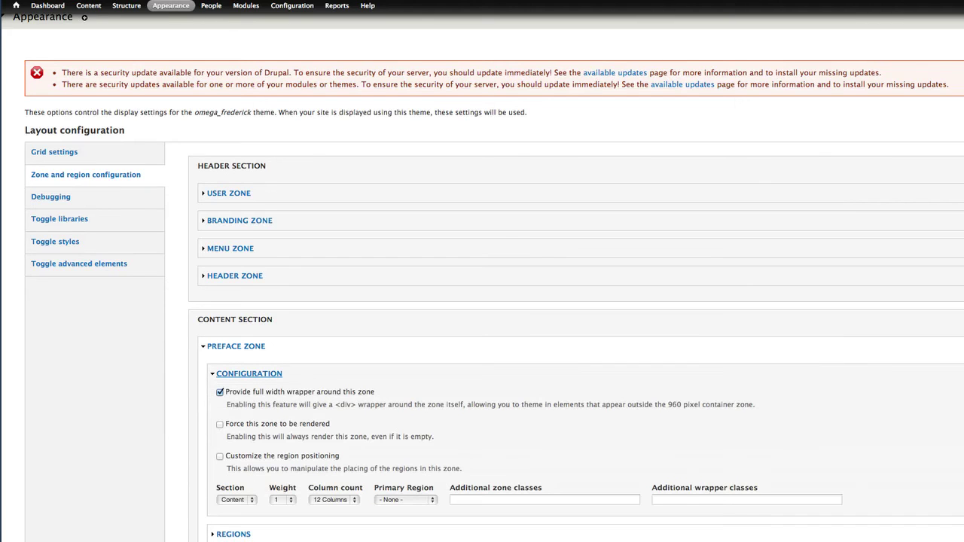
pyautogui.scroll(-1, 482, 278)
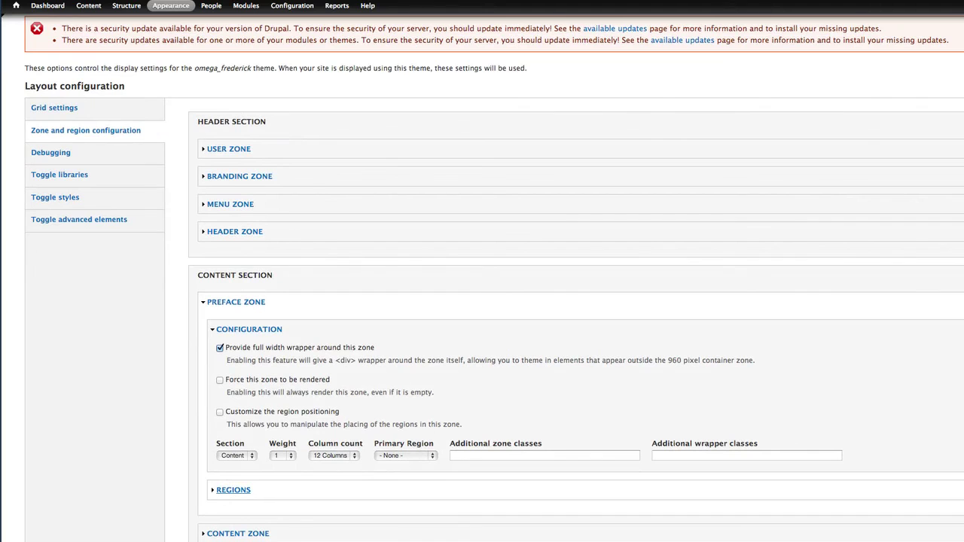
pyautogui.click(233, 490)
pyautogui.scroll(-2, 255, 418)
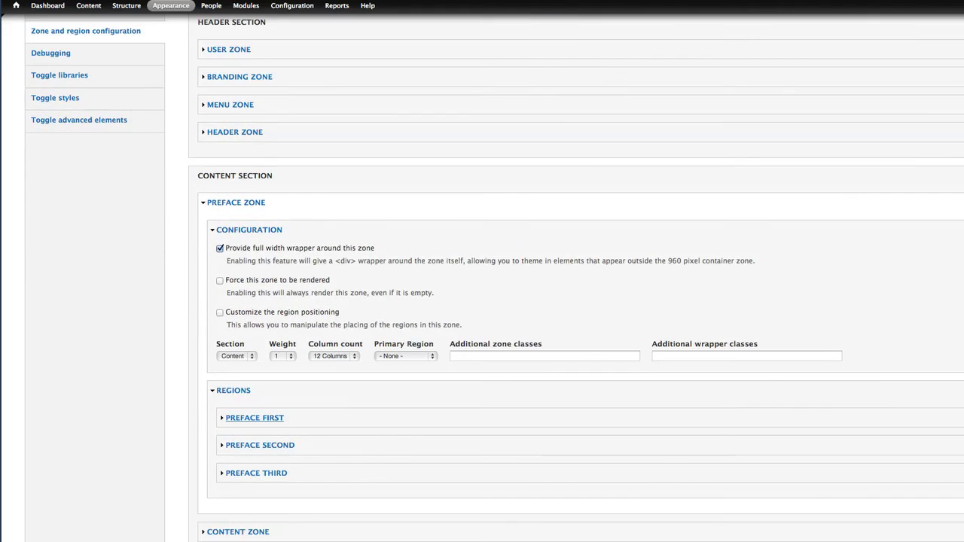
pyautogui.click(254, 418)
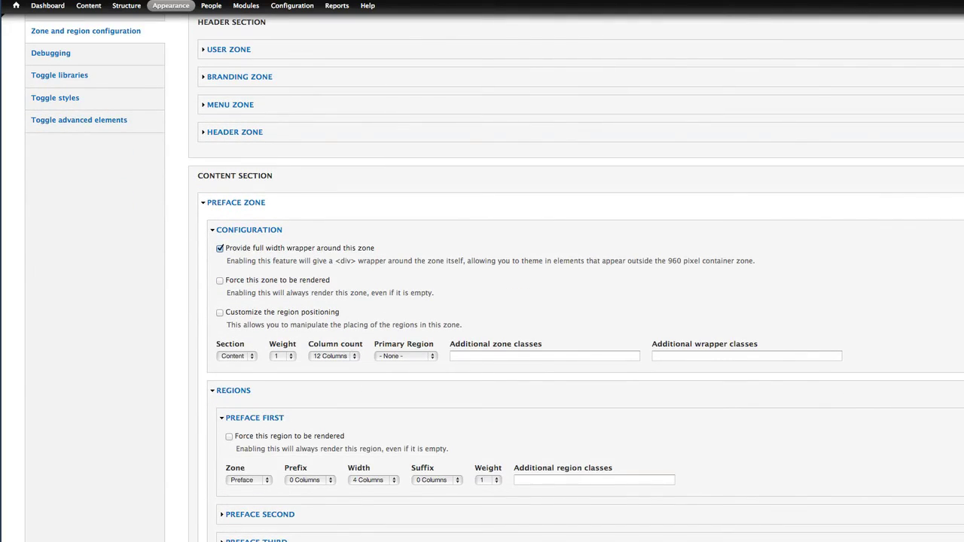
# Step: Set the Preface First region's zone to None, its width to 8 columns and its prefix to 5 columns
pyautogui.click(247, 479)
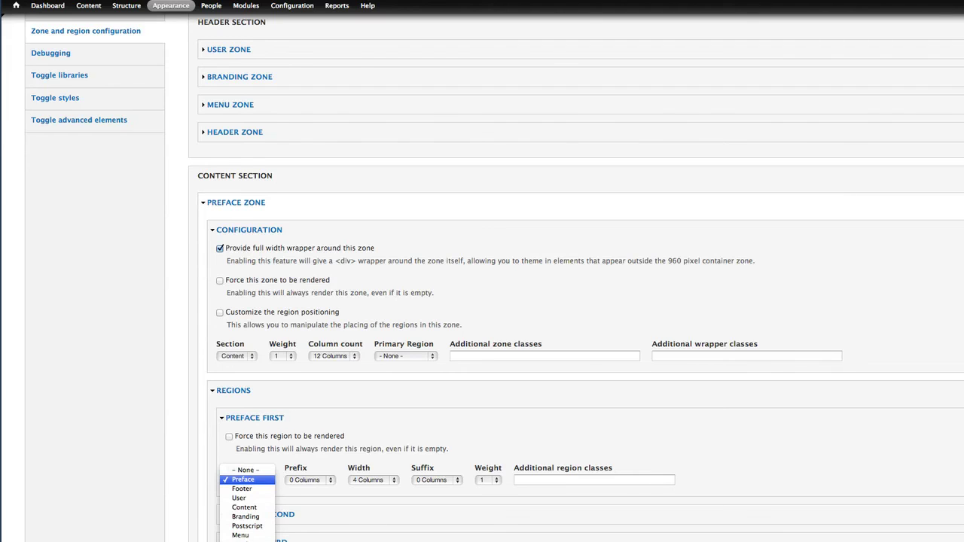
pyautogui.click(246, 470)
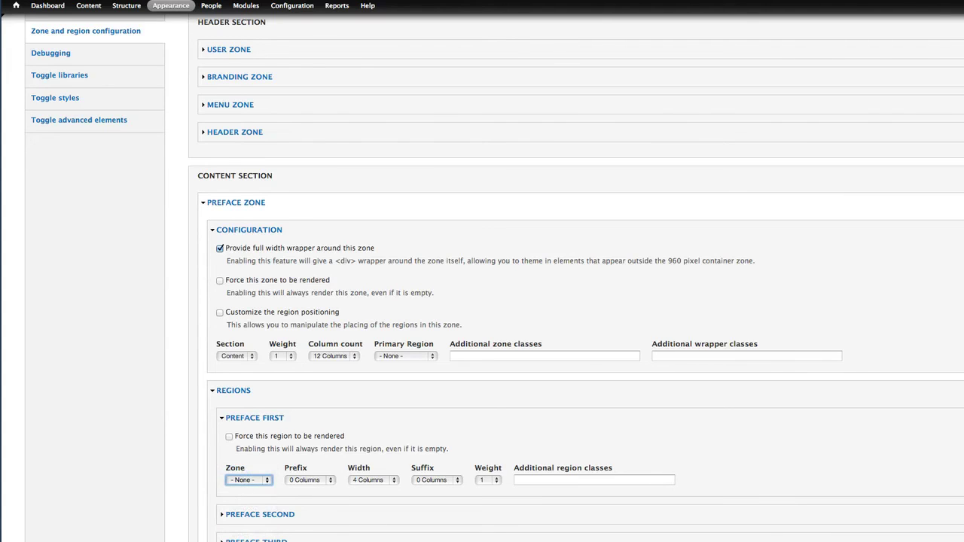
pyautogui.click(373, 479)
pyautogui.click(371, 516)
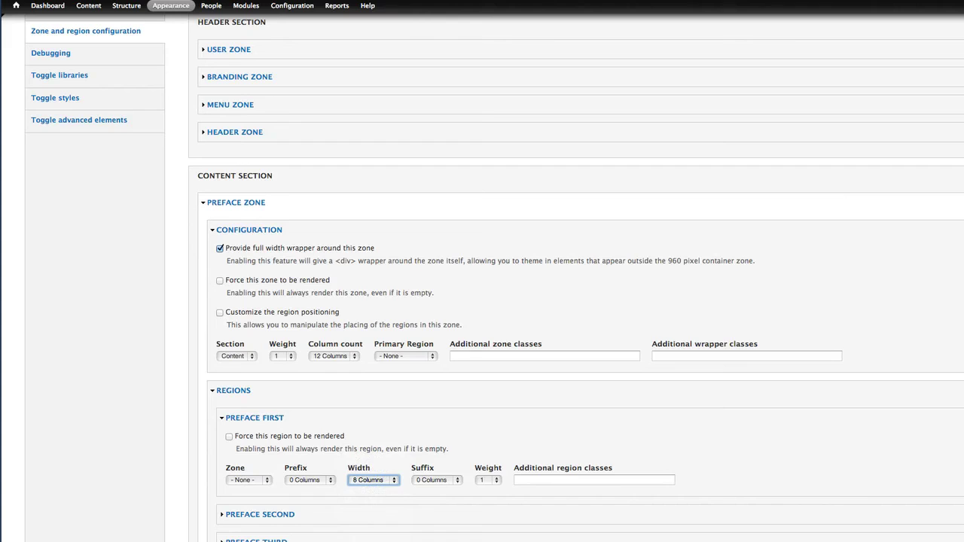
pyautogui.click(310, 480)
pyautogui.click(310, 524)
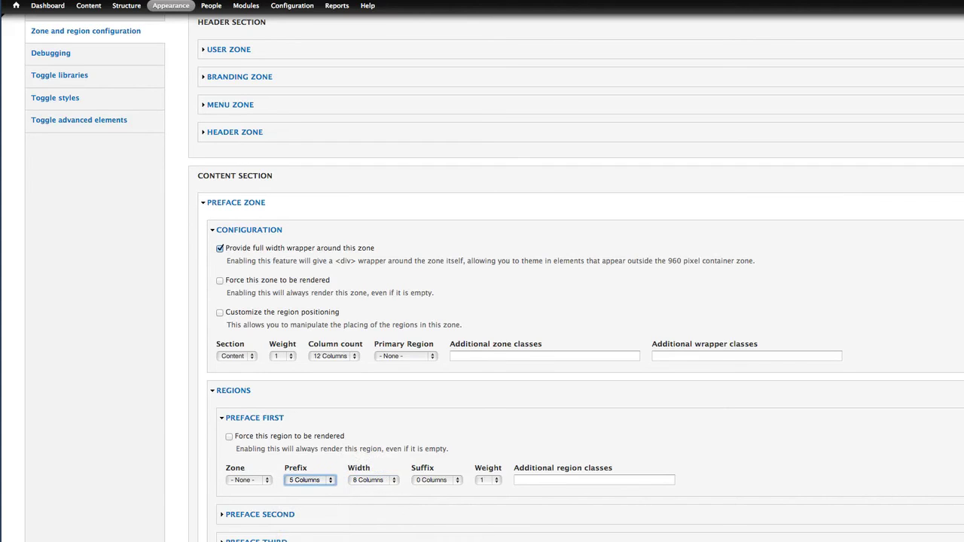
pyautogui.click(487, 480)
pyautogui.press('Escape')
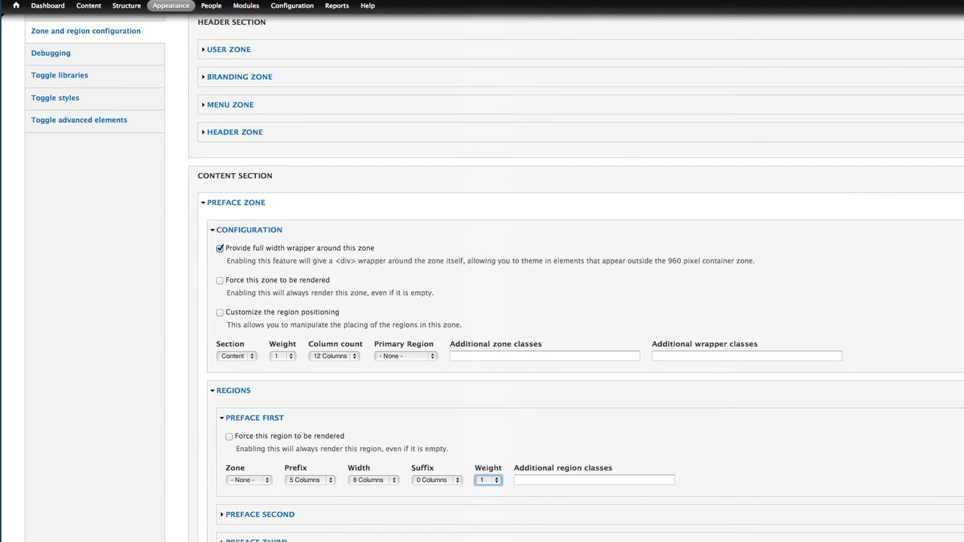
# Step: Give the Preface zone the zone class "myclass" and wrapper classes "anotherclass noclass;)", and assign it to the Header section
pyautogui.scroll(-5, 575, 302)
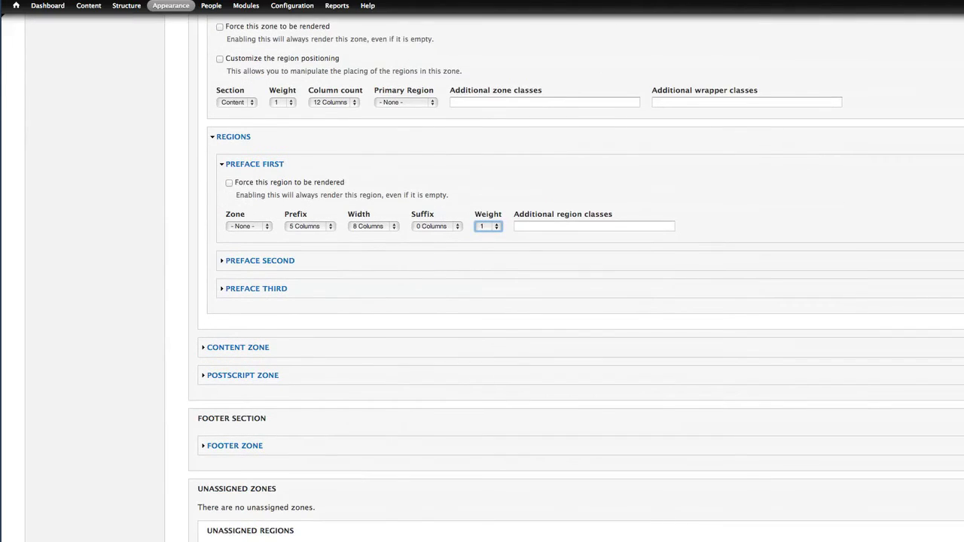
pyautogui.scroll(6, 576, 301)
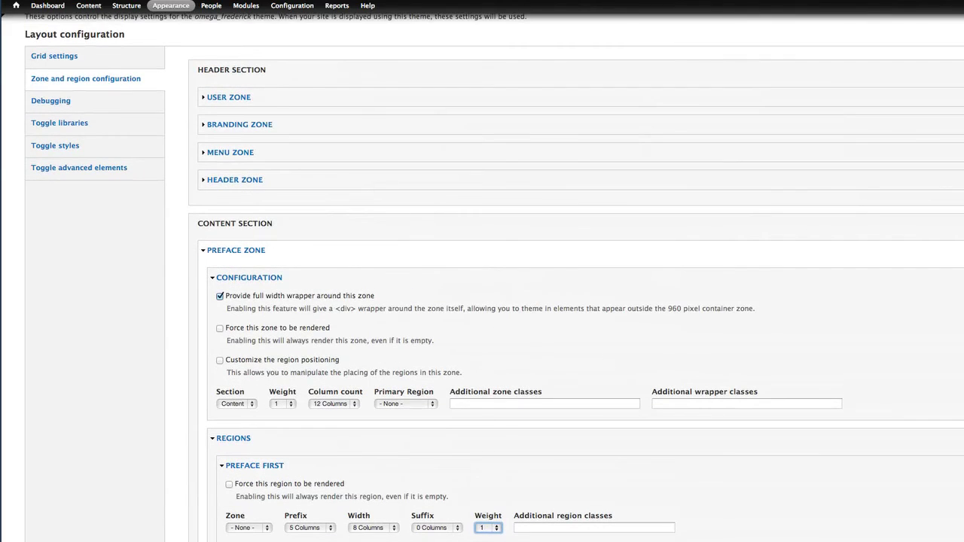
pyautogui.click(452, 403)
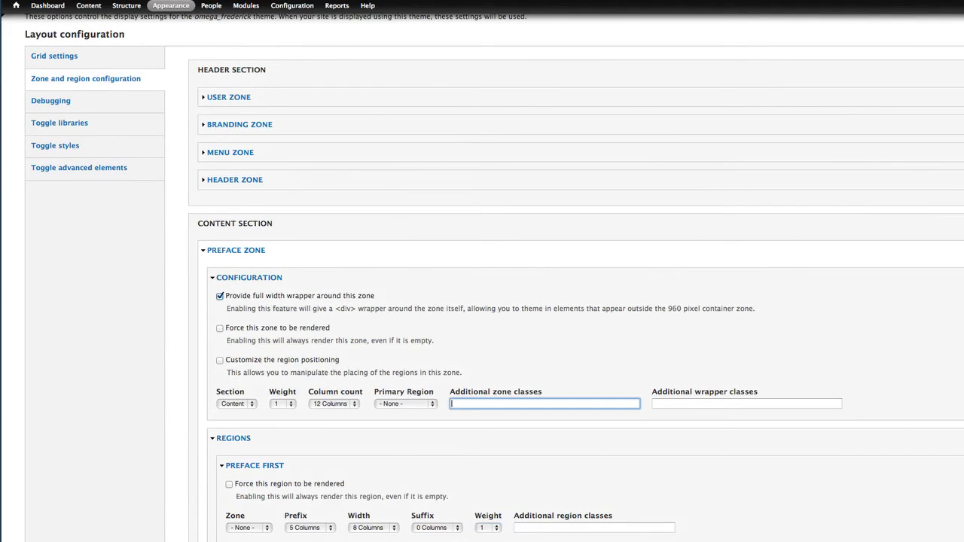
pyautogui.write('myclass')
pyautogui.click(653, 404)
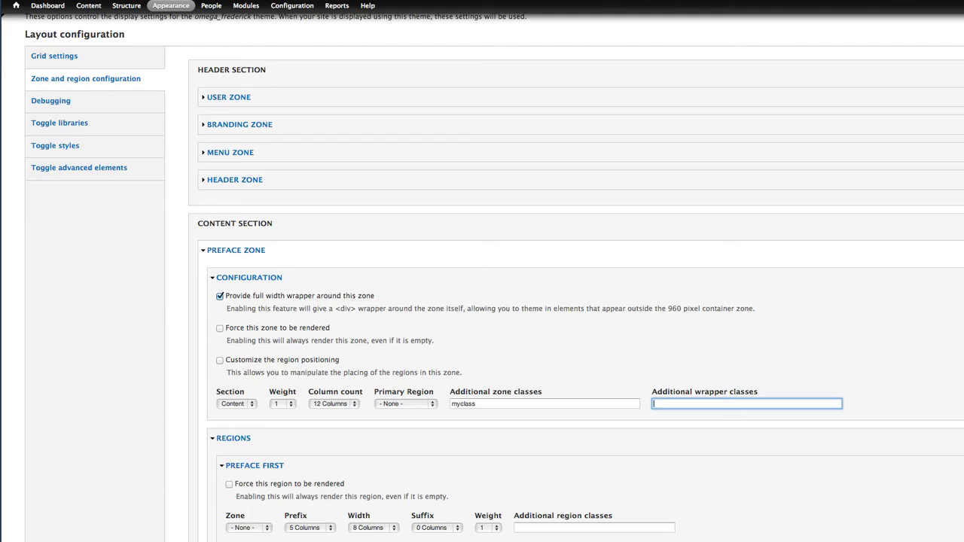
pyautogui.write('anotherc')
pyautogui.write('lass noc')
pyautogui.write('lass')
pyautogui.write(':)')
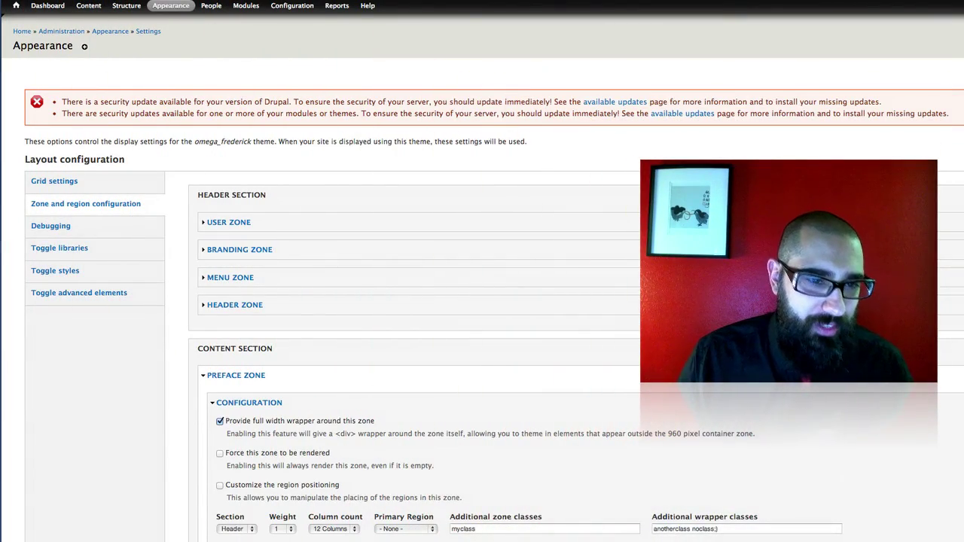
pyautogui.click(236, 528)
# Step: Review the grid settings, including the viewport's initial scale choices and the Narrow layout's weight choices
pyautogui.click(54, 181)
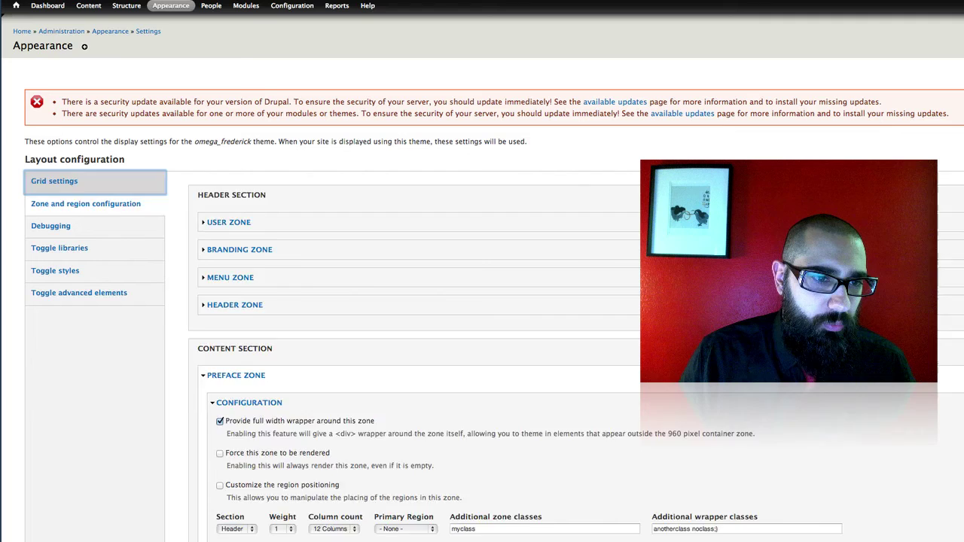
pyautogui.scroll(-5, 482, 301)
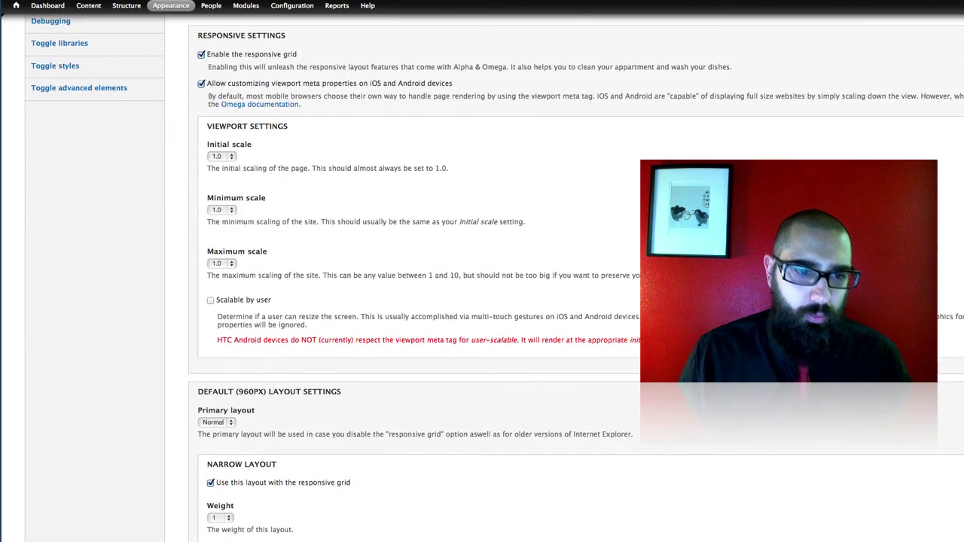
pyautogui.click(222, 155)
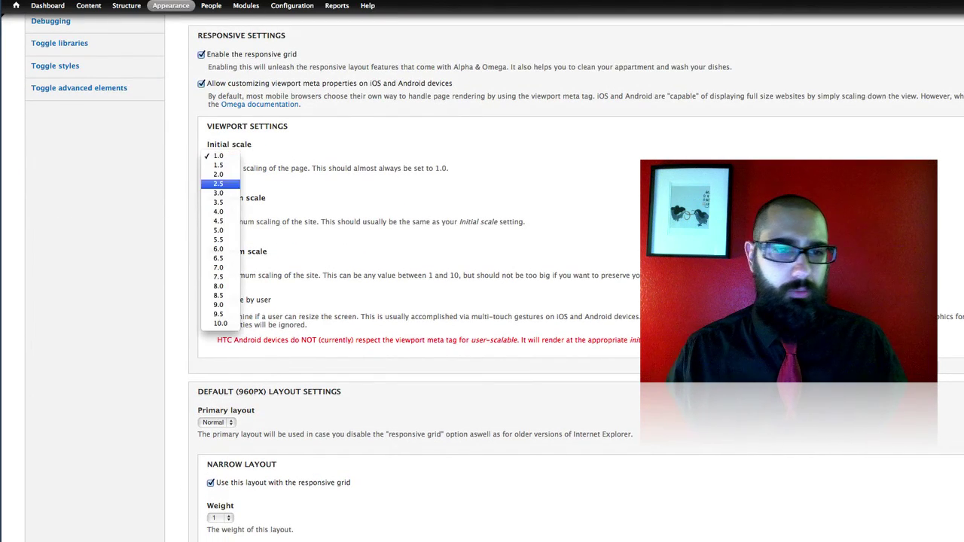
pyautogui.press('Escape')
pyautogui.scroll(-5, 481, 301)
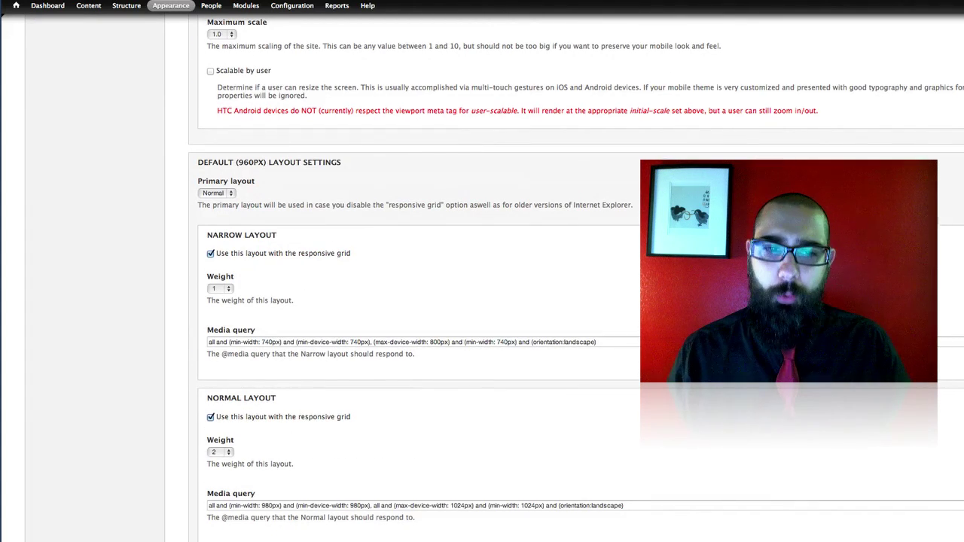
pyautogui.scroll(-5, 482, 301)
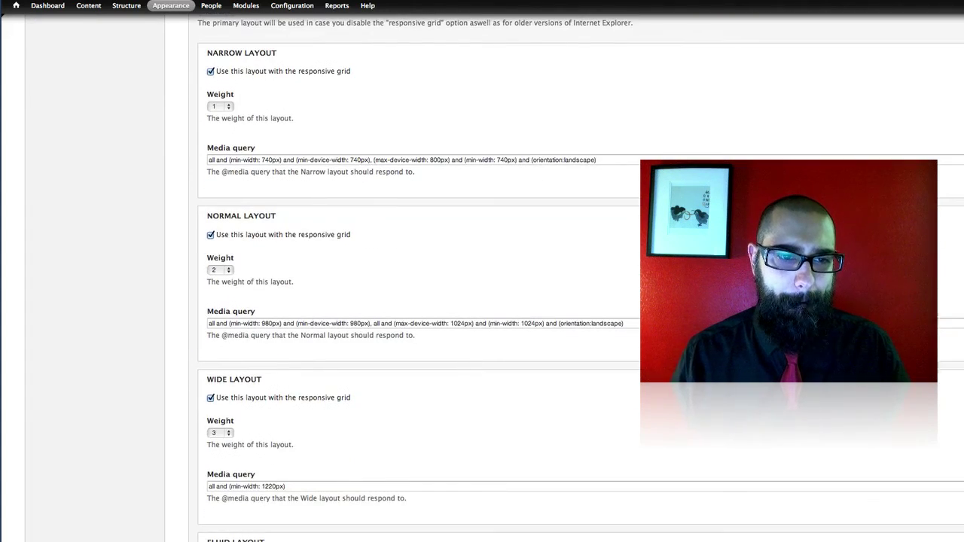
pyautogui.click(220, 107)
pyautogui.click(211, 105)
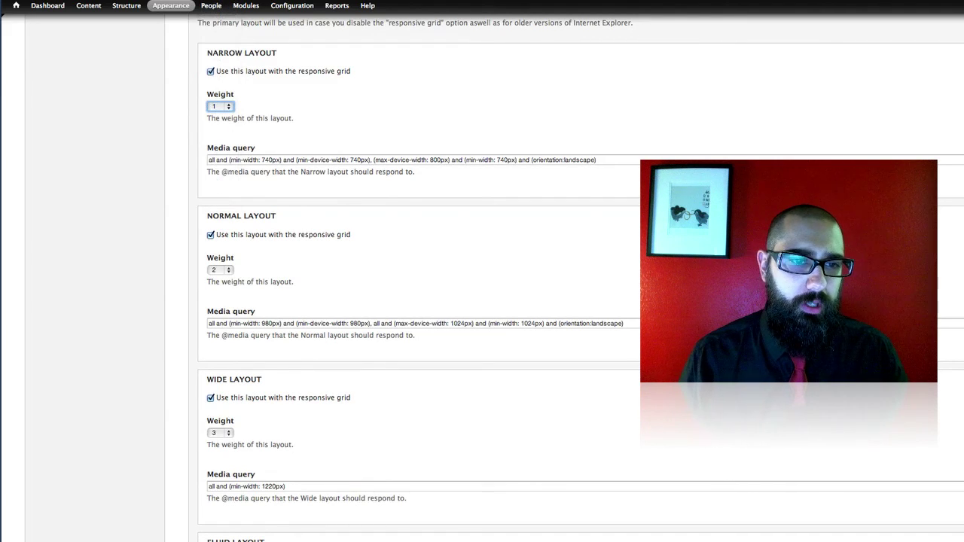
# Step: Change all three 740px minimum widths in the Narrow layout's media query to 540px
pyautogui.moveTo(262, 160); pyautogui.dragTo(267, 160)
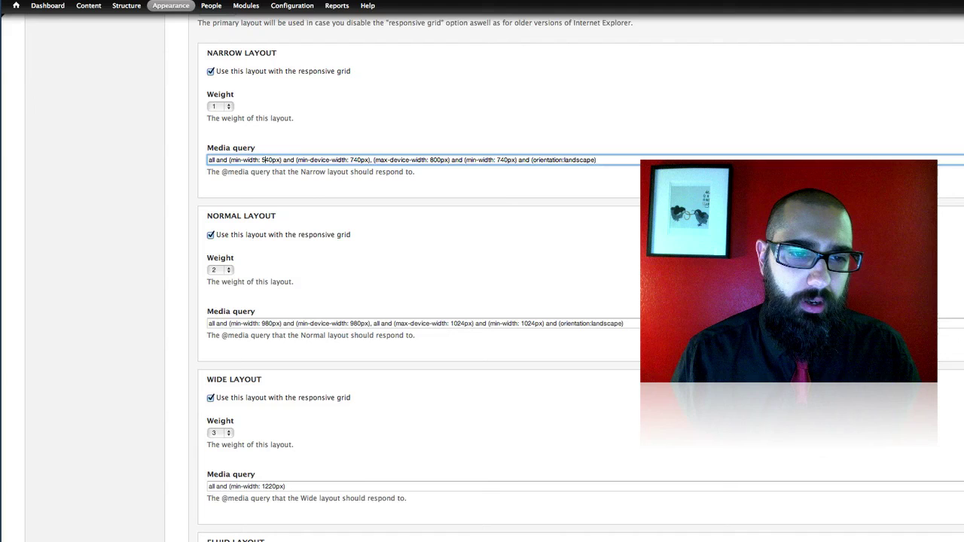
pyautogui.press('Delete')
pyautogui.write('5')
pyautogui.click(350, 159)
pyautogui.press('Delete')
pyautogui.write('5')
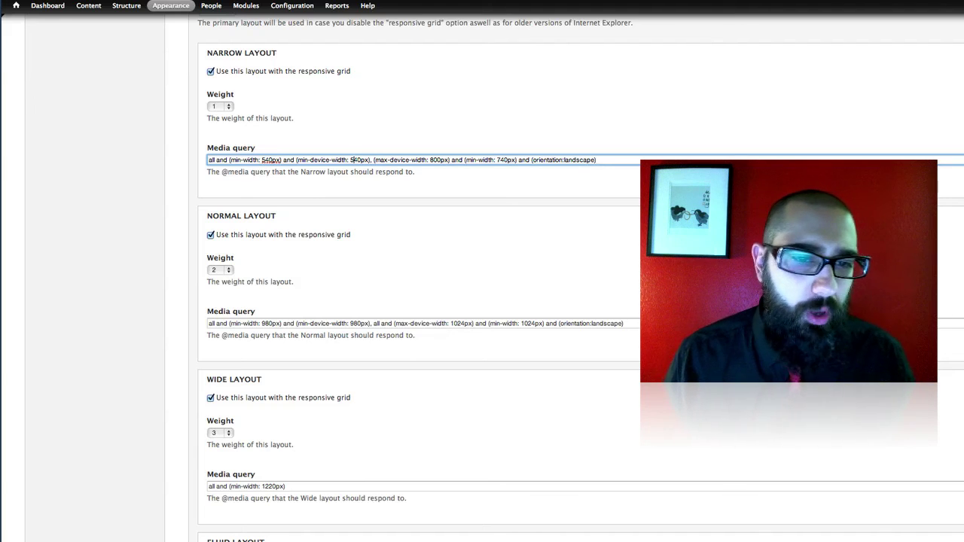
pyautogui.click(498, 159)
pyautogui.press('Delete')
pyautogui.write('5')
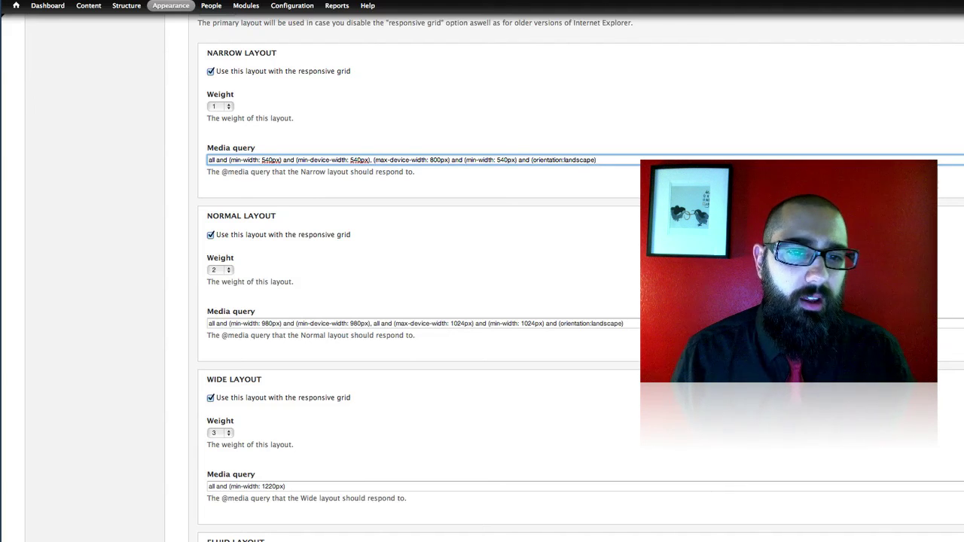
# Step: Try enabling the Fluid layout for the responsive grid, and switch it off again
pyautogui.scroll(3, 497, 159)
pyautogui.scroll(-5, 497, 159)
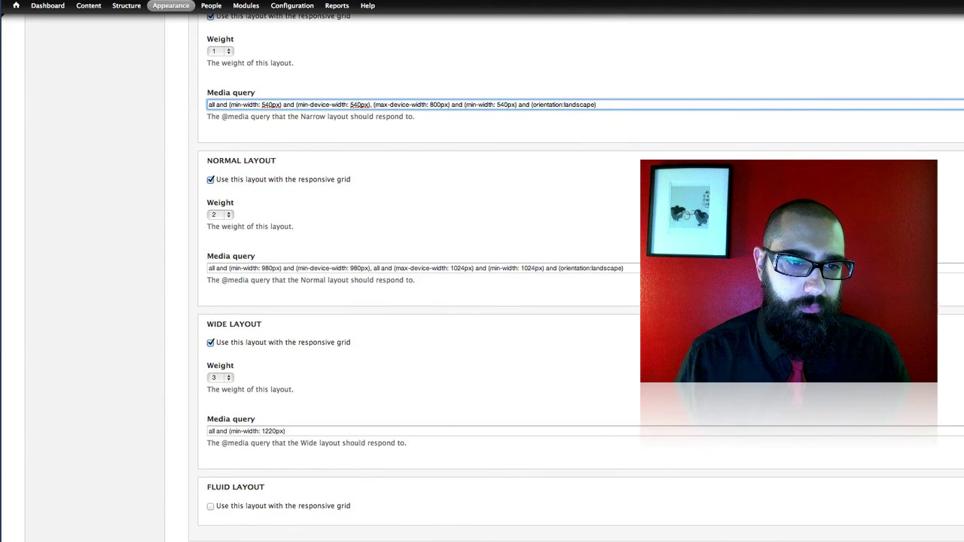
pyautogui.scroll(-5, 482, 301)
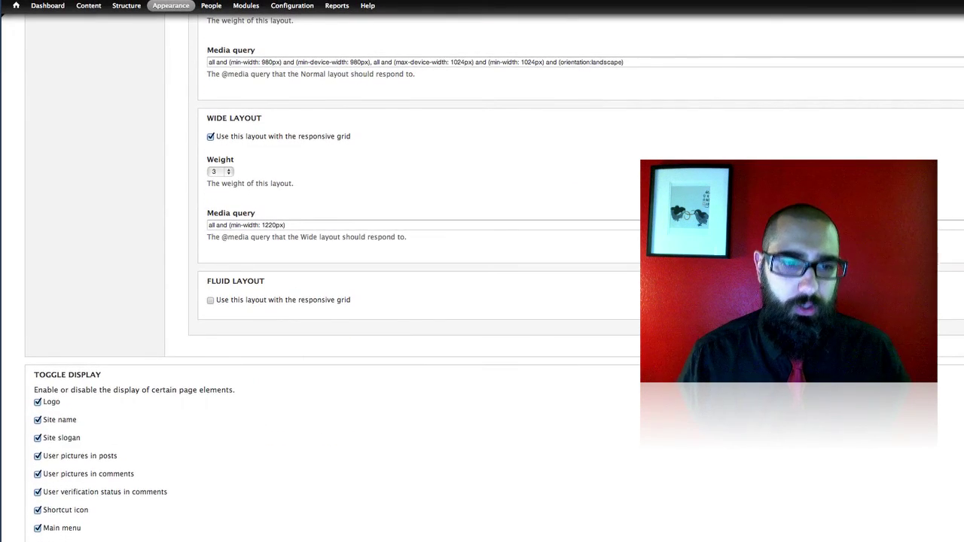
pyautogui.click(210, 299)
pyautogui.click(210, 300)
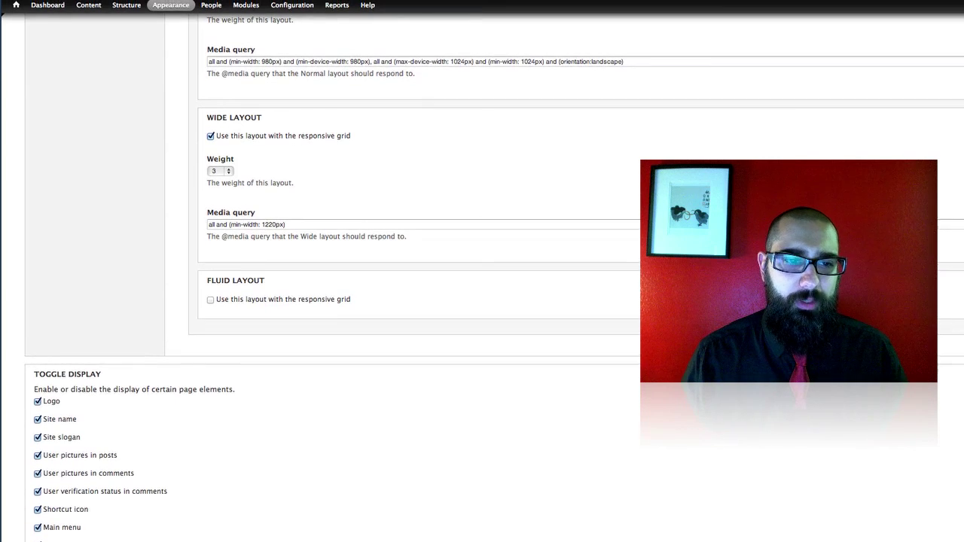
# Step: Disable the debugging placeholder blocks for the selected roles in the theme's debugging settings
pyautogui.scroll(15, 481, 302)
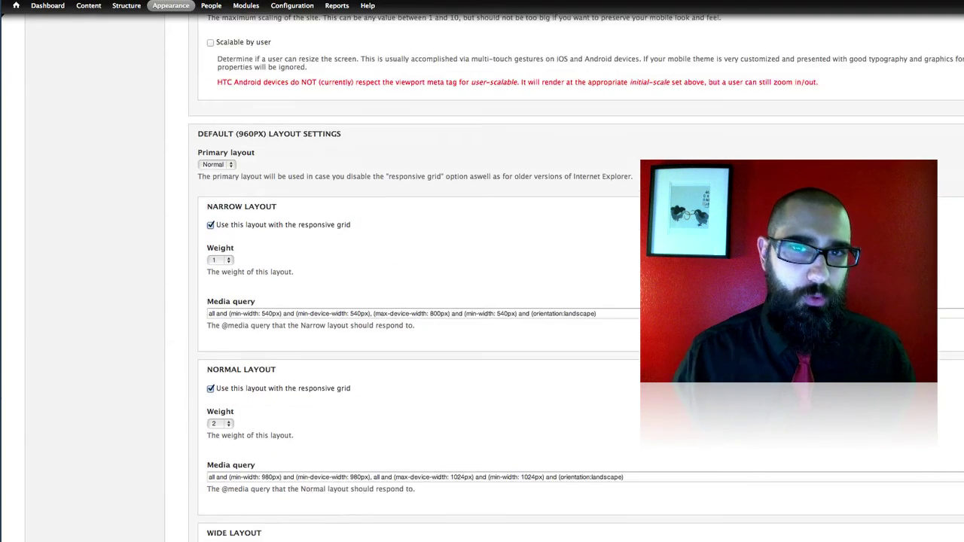
pyautogui.click(94, 226)
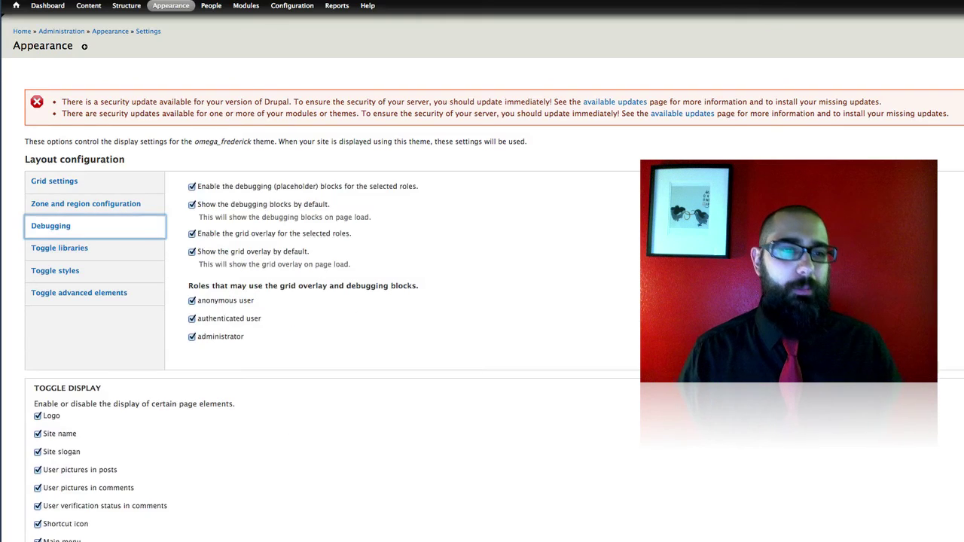
pyautogui.click(191, 186)
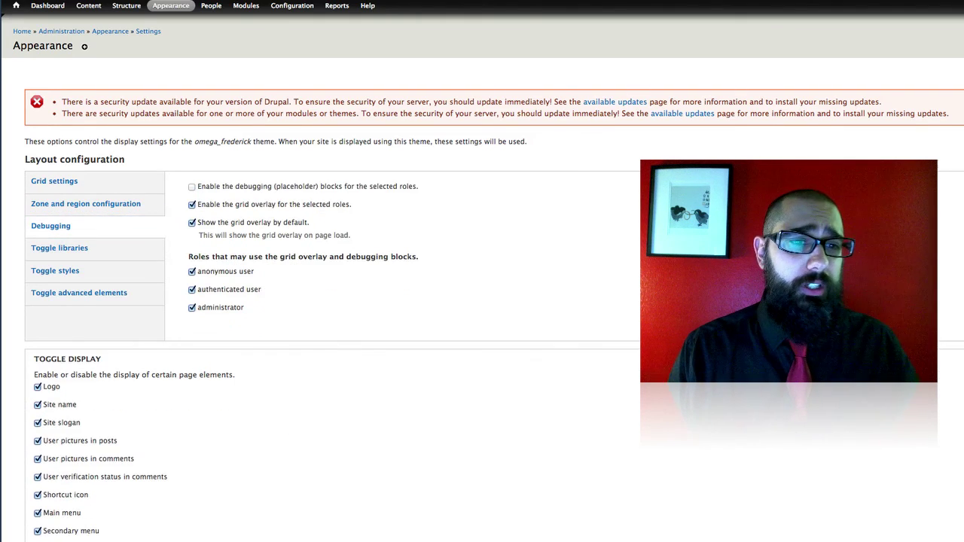
# Step: Disable the grid overlay for the selected roles and the optional Formalize library
pyautogui.click(191, 204)
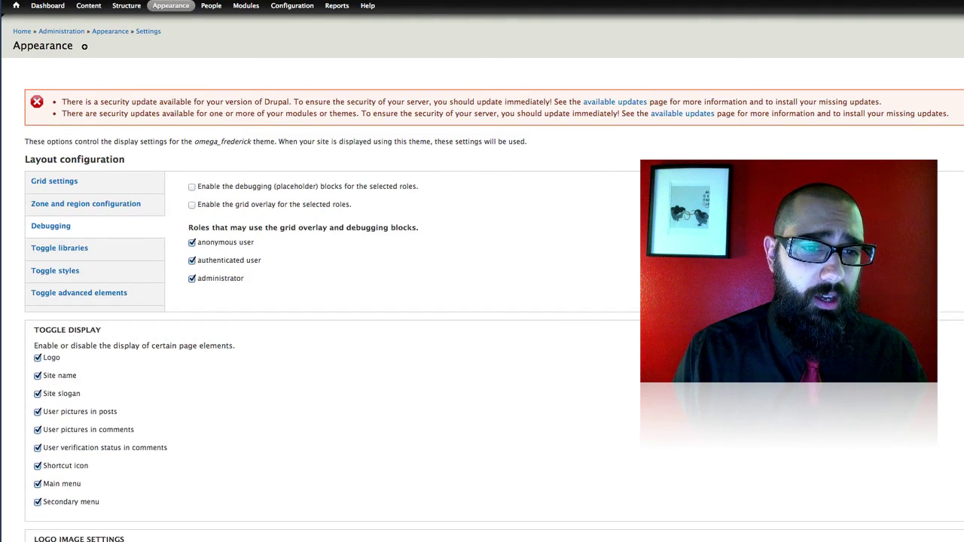
pyautogui.click(94, 248)
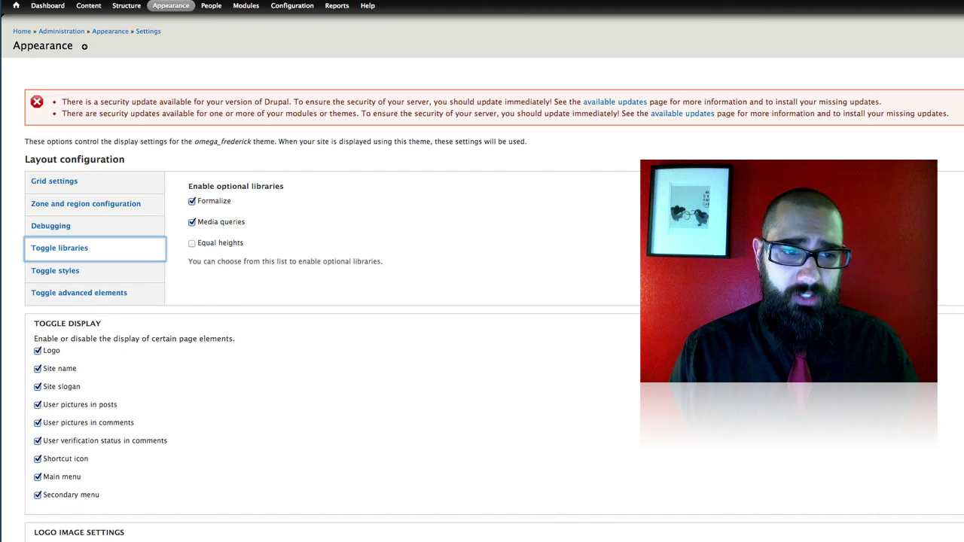
pyautogui.click(191, 201)
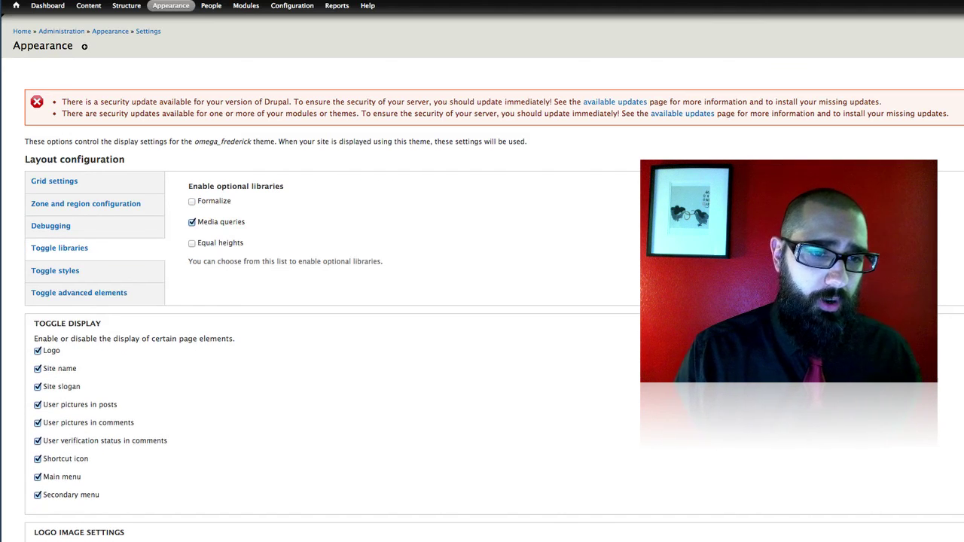
# Step: Disable the adaptive-image.css stylesheet belonging to the Adaptive Image module in the theme's style settings
pyautogui.click(94, 271)
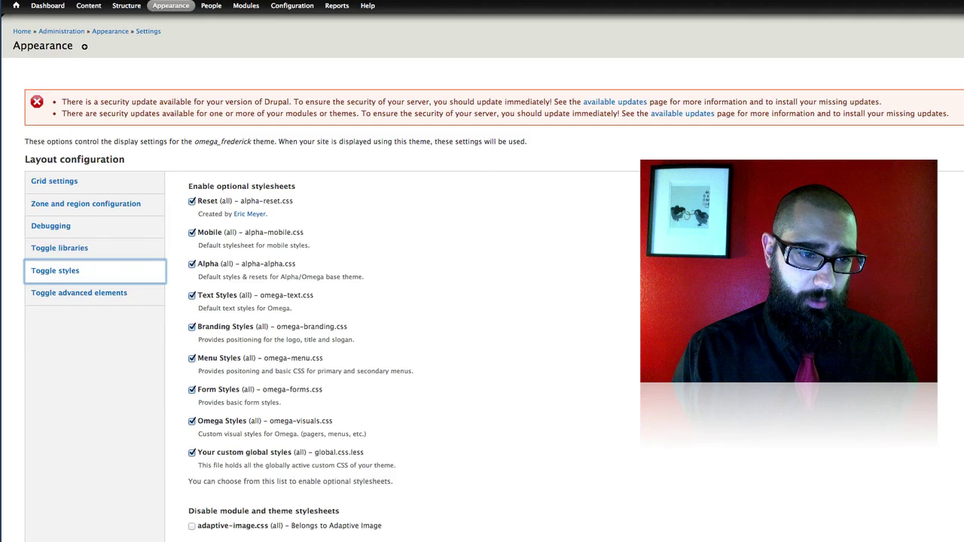
pyautogui.scroll(-1, 320, 301)
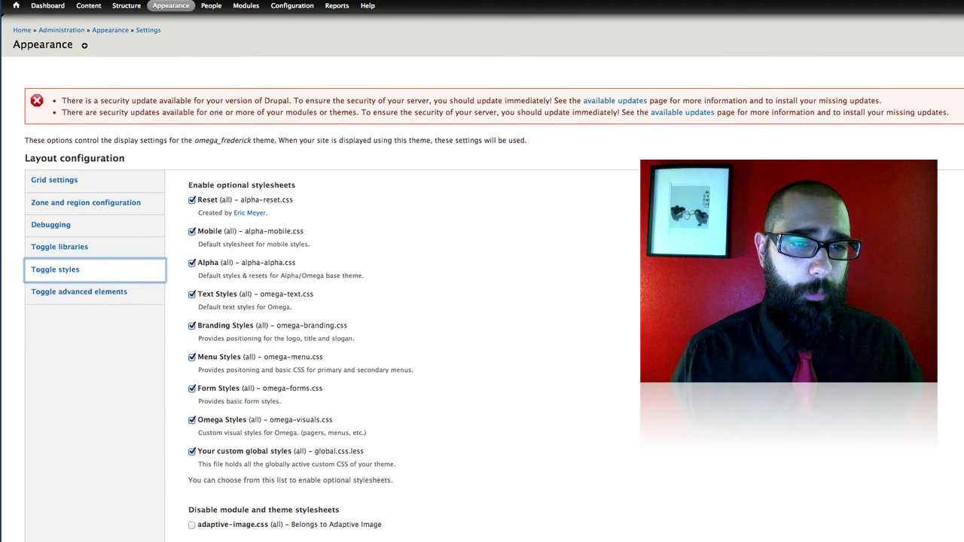
pyautogui.scroll(-8, 250, 213)
pyautogui.scroll(-1, 301, 278)
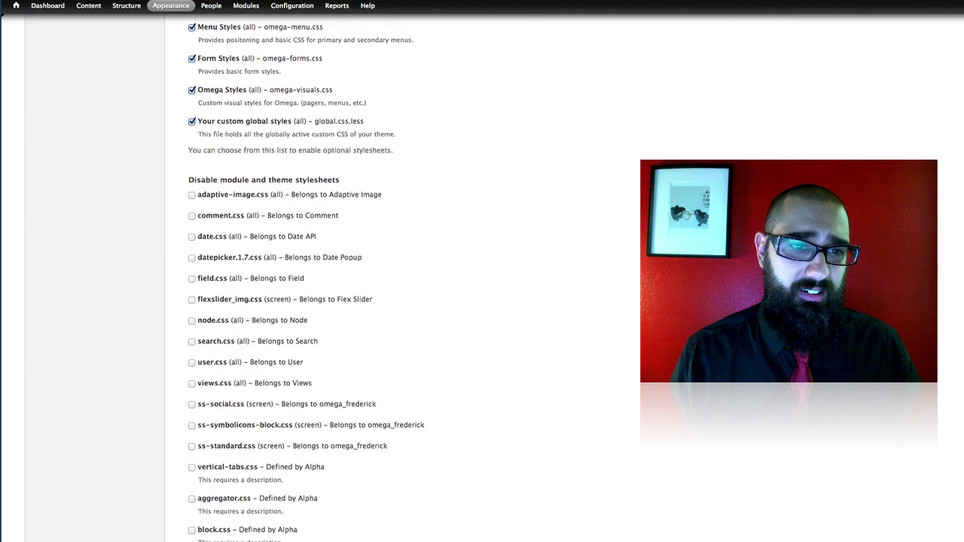
pyautogui.click(191, 188)
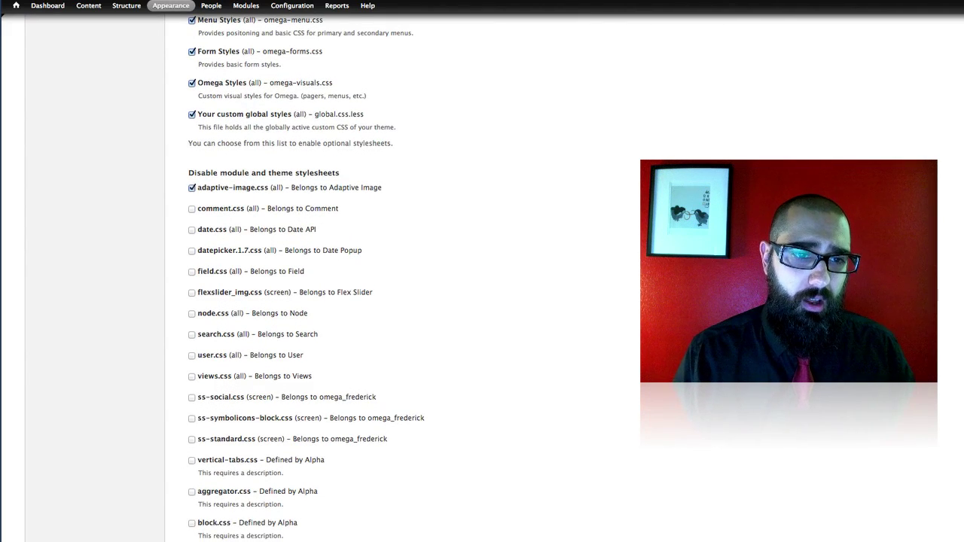
pyautogui.moveTo(295, 188); pyautogui.dragTo(329, 188)
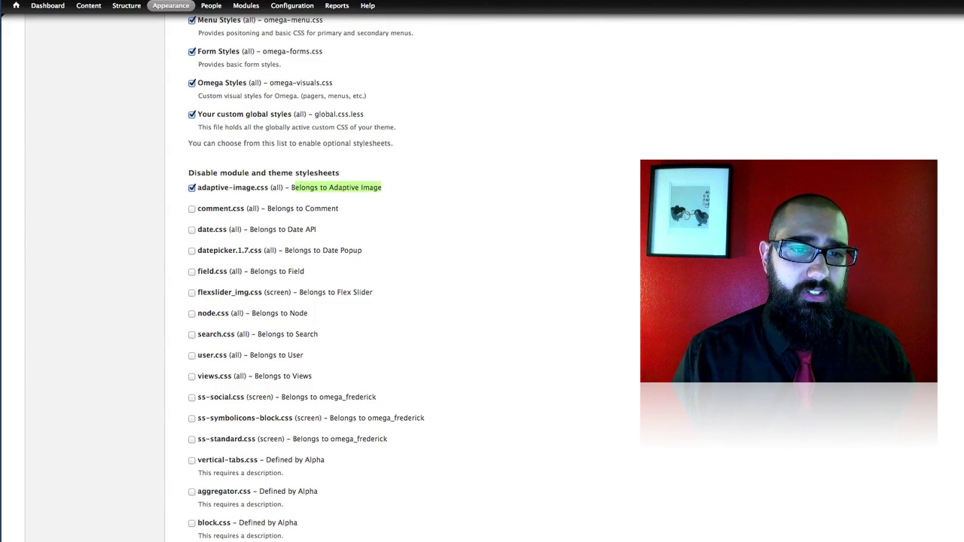
pyautogui.scroll(-20, 301, 278)
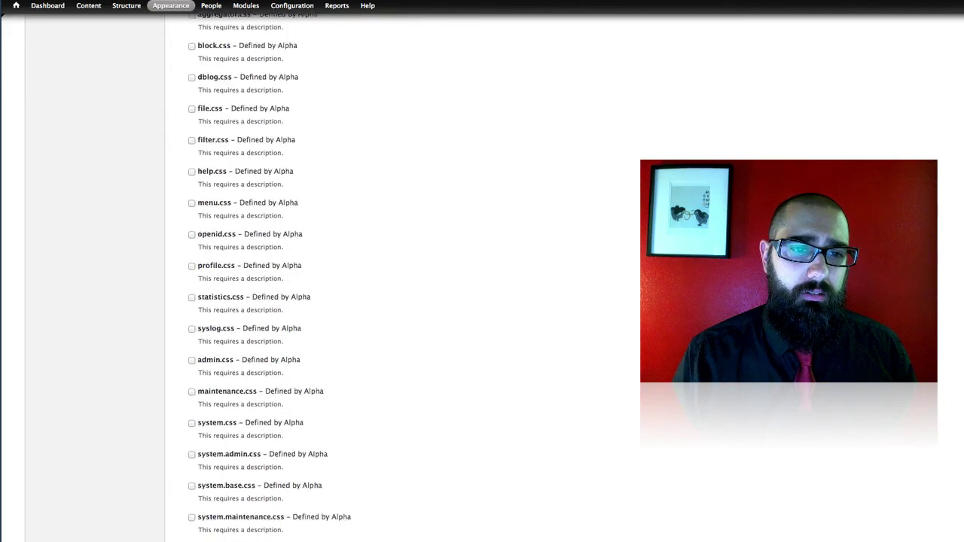
pyautogui.scroll(20, 301, 278)
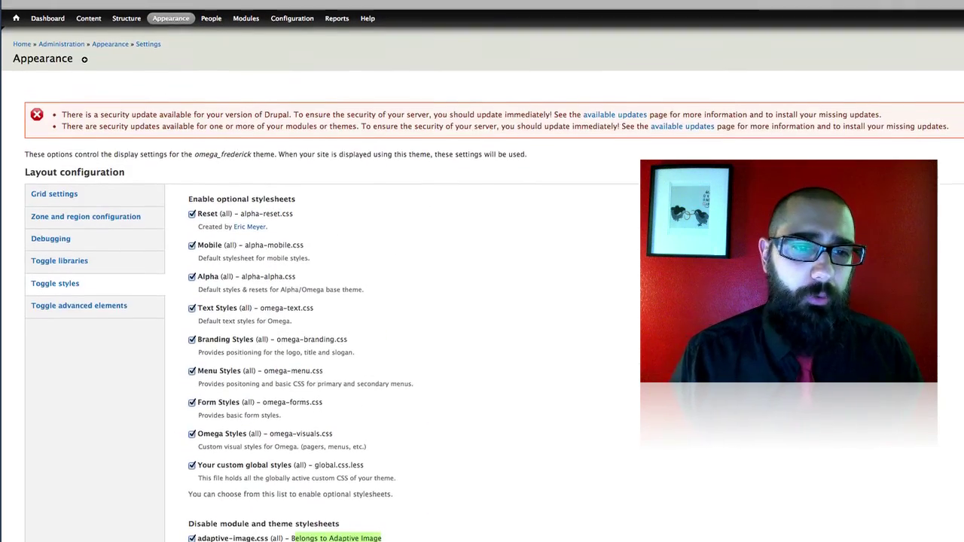
# Step: Turn off the Action links and Feed icons elements, hide the page title via CSS, and save the theme settings
pyautogui.click(94, 293)
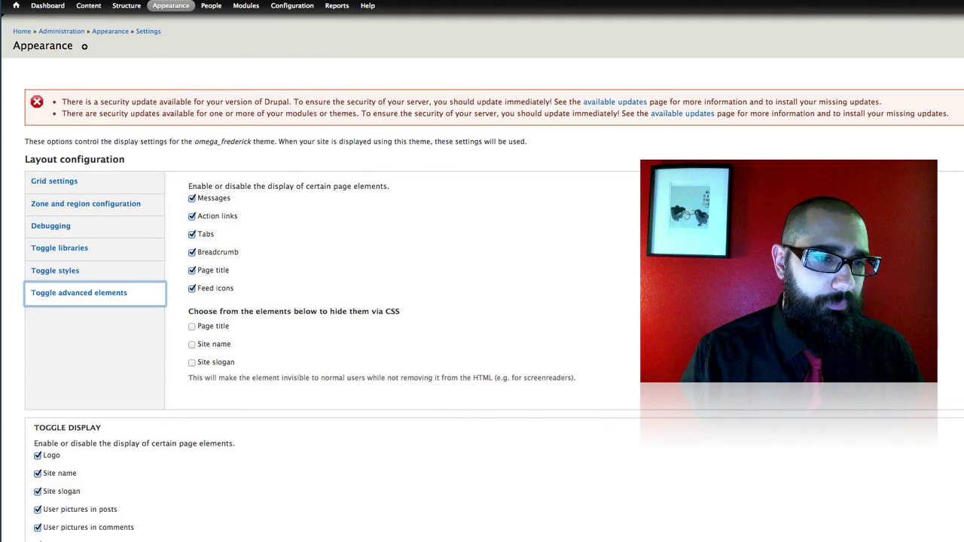
pyautogui.click(191, 216)
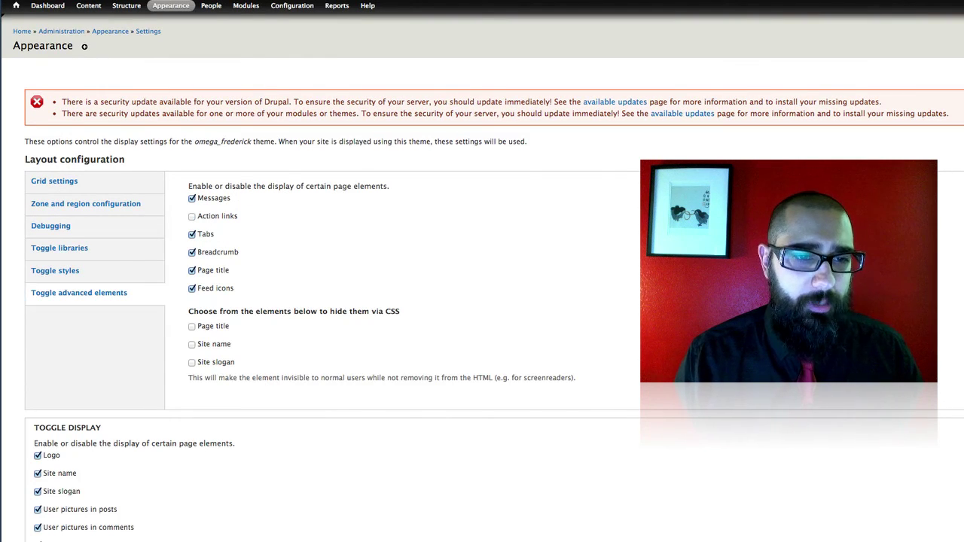
pyautogui.click(191, 288)
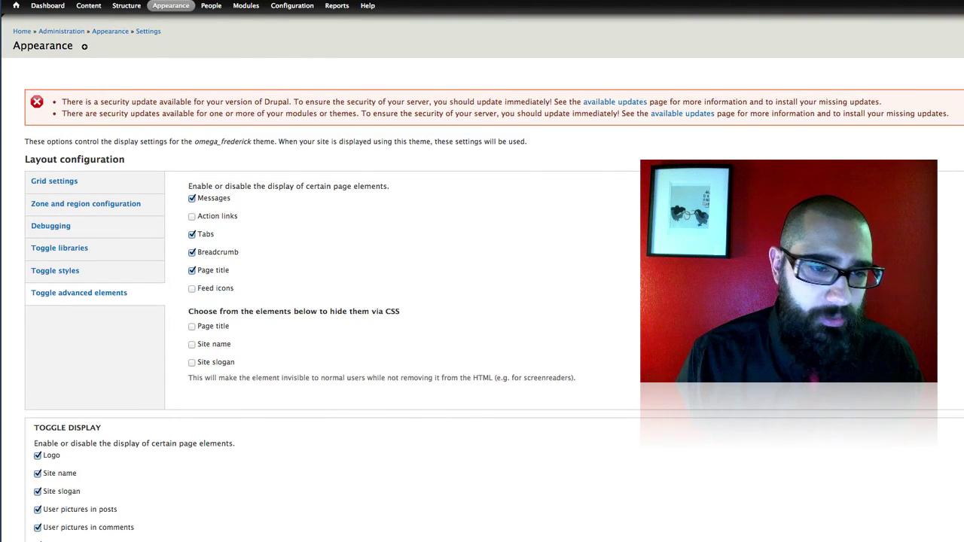
pyautogui.click(191, 326)
pyautogui.scroll(-2, 482, 301)
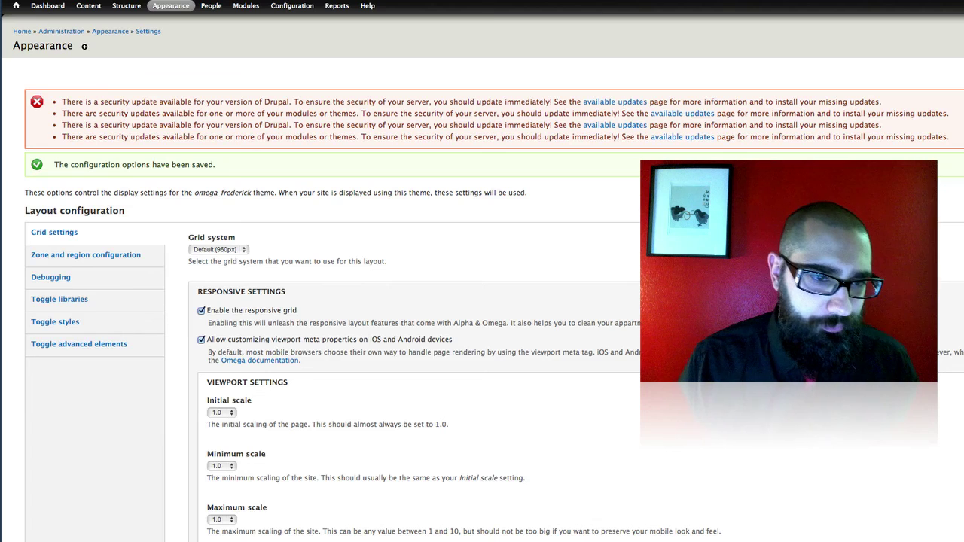
# Step: Open the configuration of the Delta template "alternative template" and look over its grid settings
pyautogui.scroll(-3, 482, 301)
pyautogui.moveTo(171, 5)
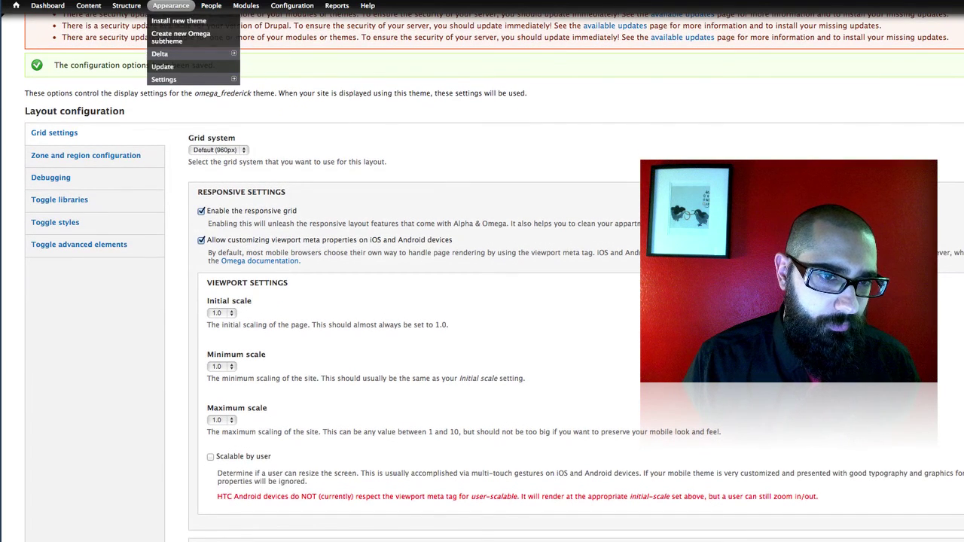
pyautogui.click(159, 54)
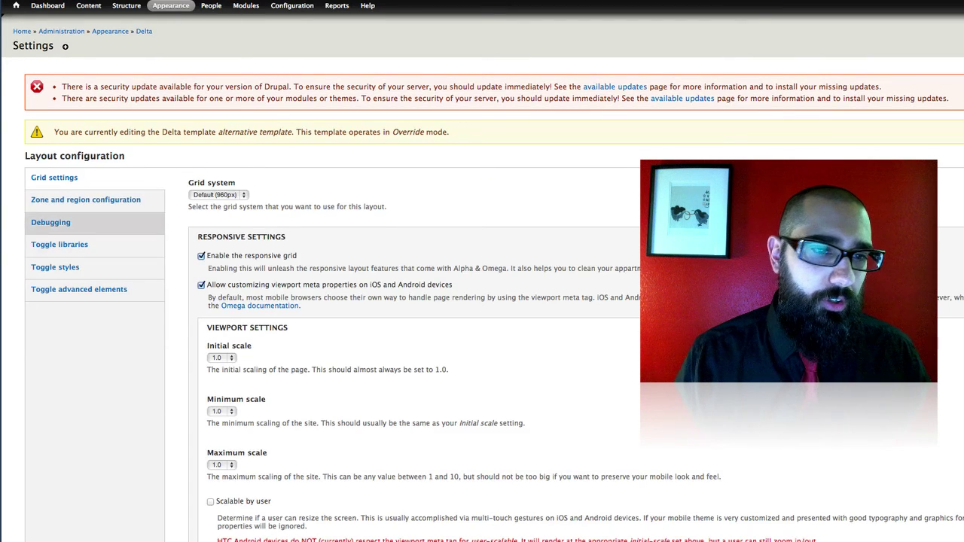
pyautogui.scroll(-20, 482, 301)
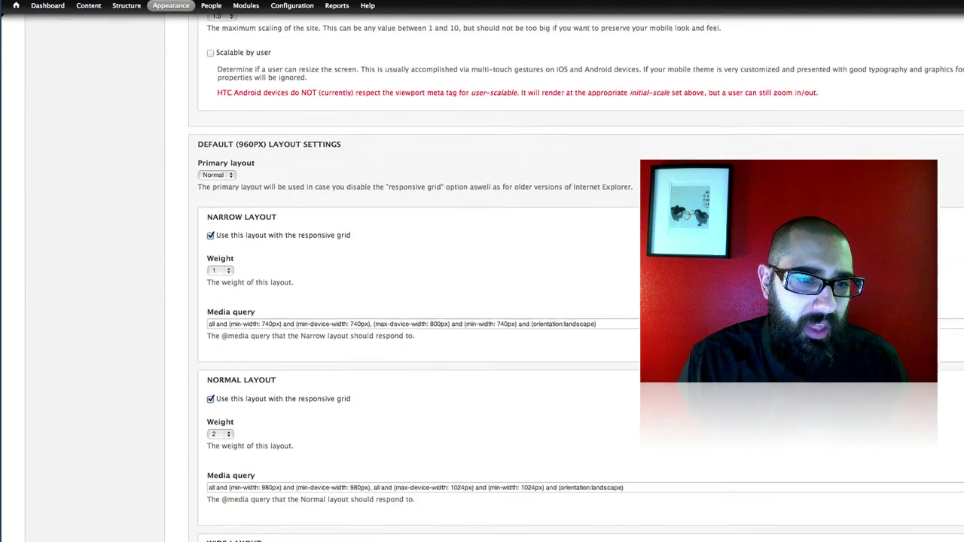
pyautogui.scroll(20, 482, 301)
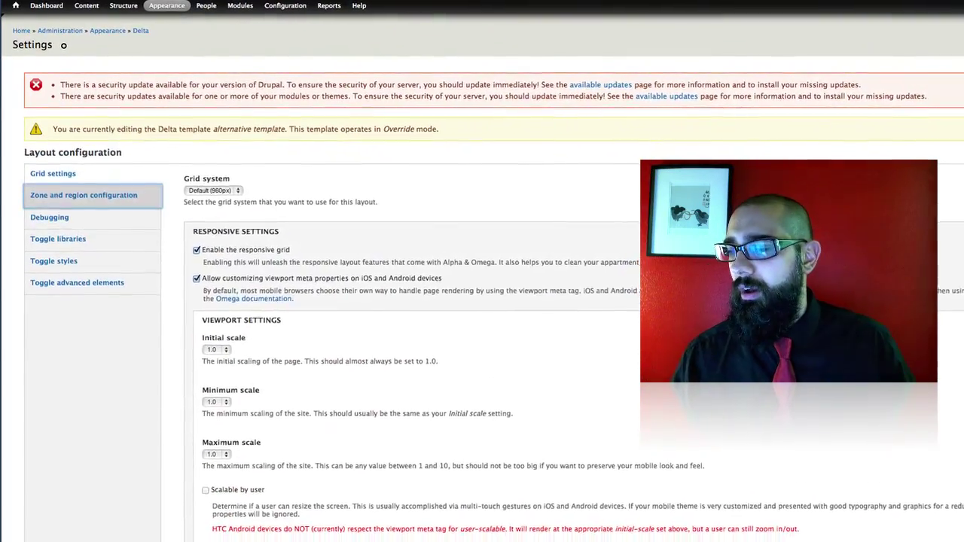
# Step: Expand the Sidebar First, Content and Sidebar Second region settings within the Delta template's Content zone
pyautogui.click(85, 204)
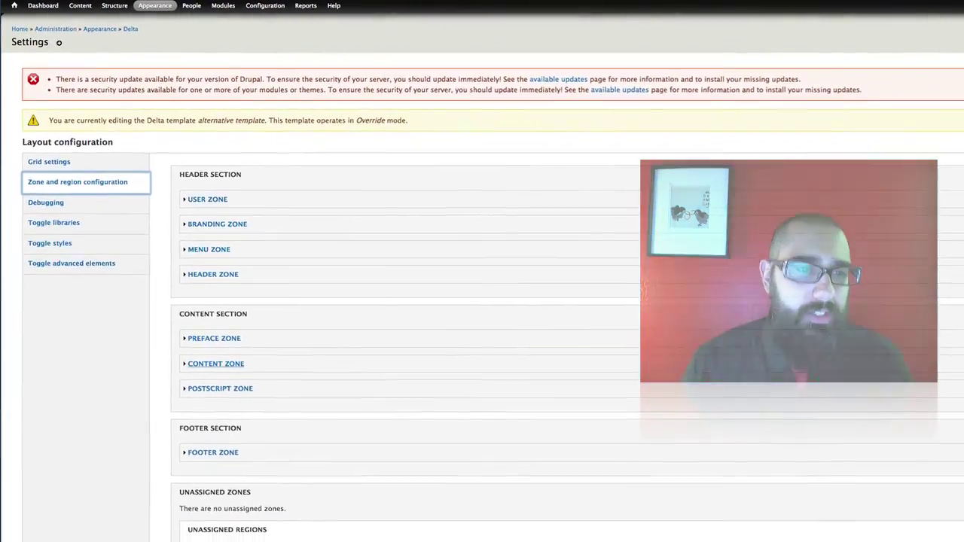
pyautogui.click(222, 375)
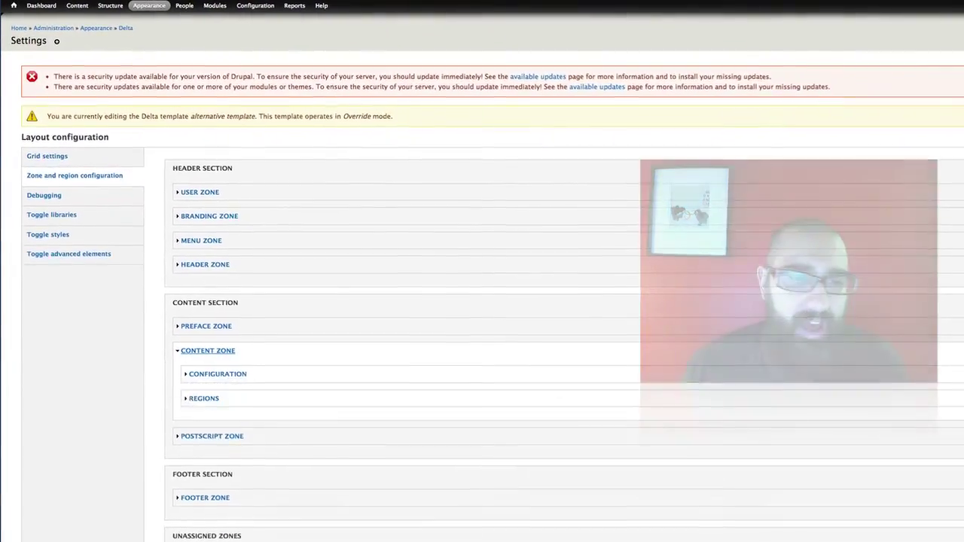
pyautogui.click(217, 426)
pyautogui.scroll(-3, 193, 378)
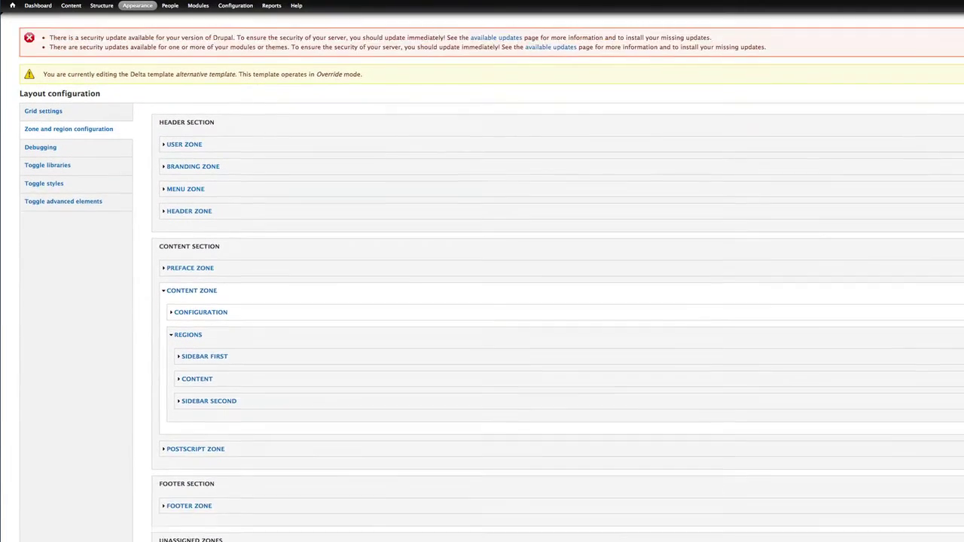
pyautogui.click(210, 280)
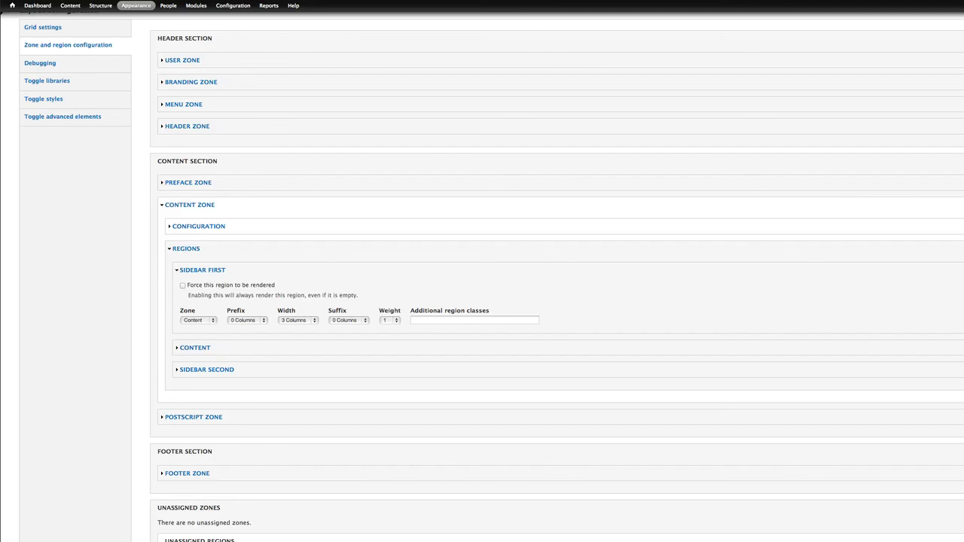
pyautogui.click(194, 348)
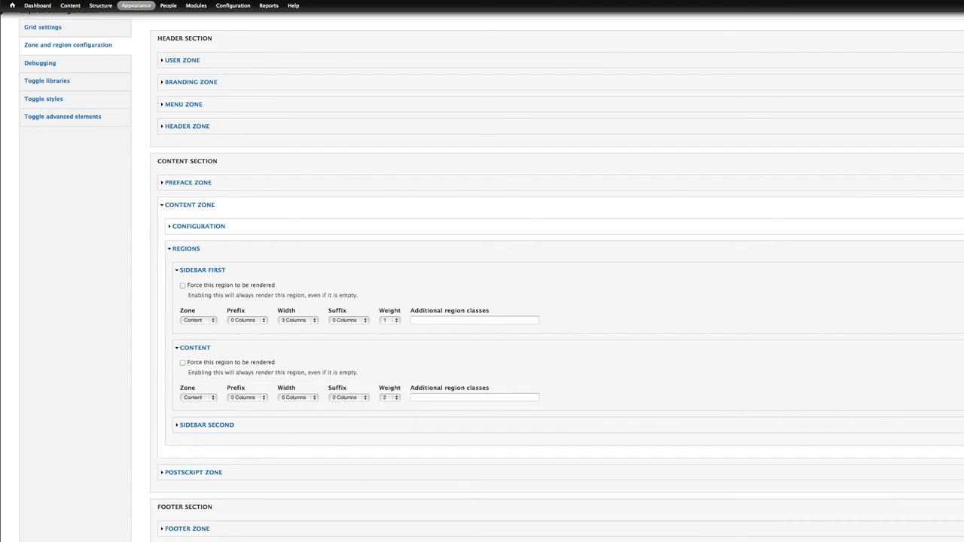
pyautogui.click(206, 425)
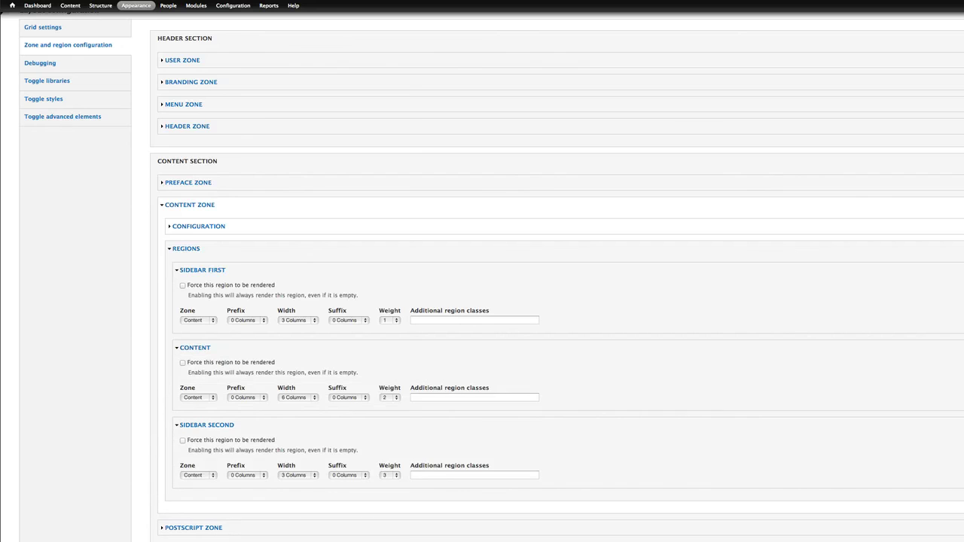
# Step: Set the region weights to 1 for Sidebar Second, 2 for Sidebar First and 3 for Content, and save the template
pyautogui.click(389, 475)
pyautogui.click(389, 460)
pyautogui.click(389, 398)
pyautogui.click(389, 398)
pyautogui.click(387, 320)
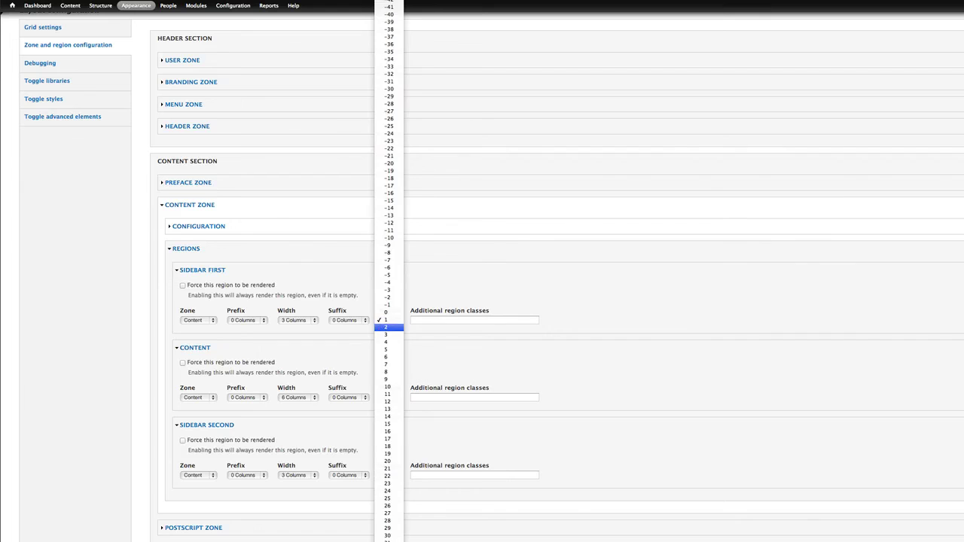
pyautogui.click(387, 328)
pyautogui.click(388, 397)
pyautogui.click(388, 404)
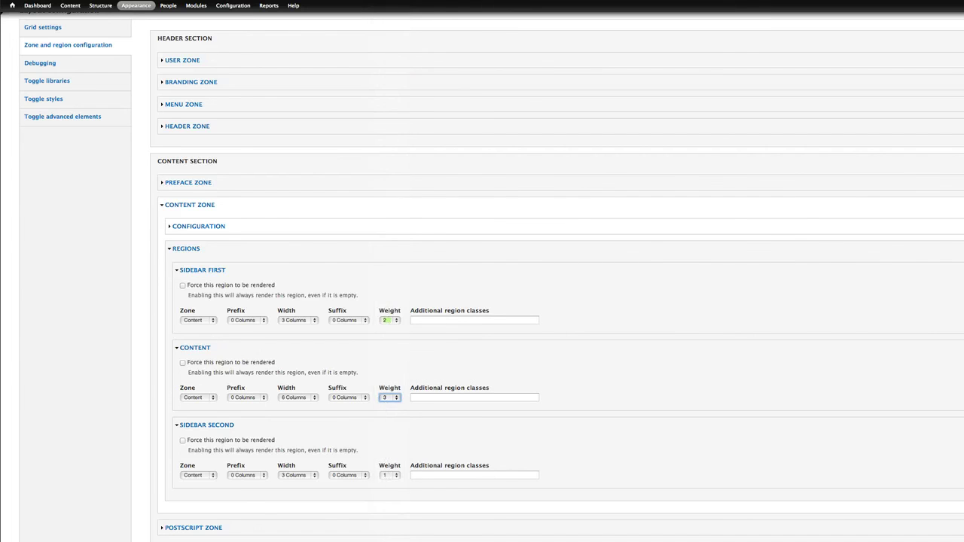
pyautogui.scroll(-10, 388, 404)
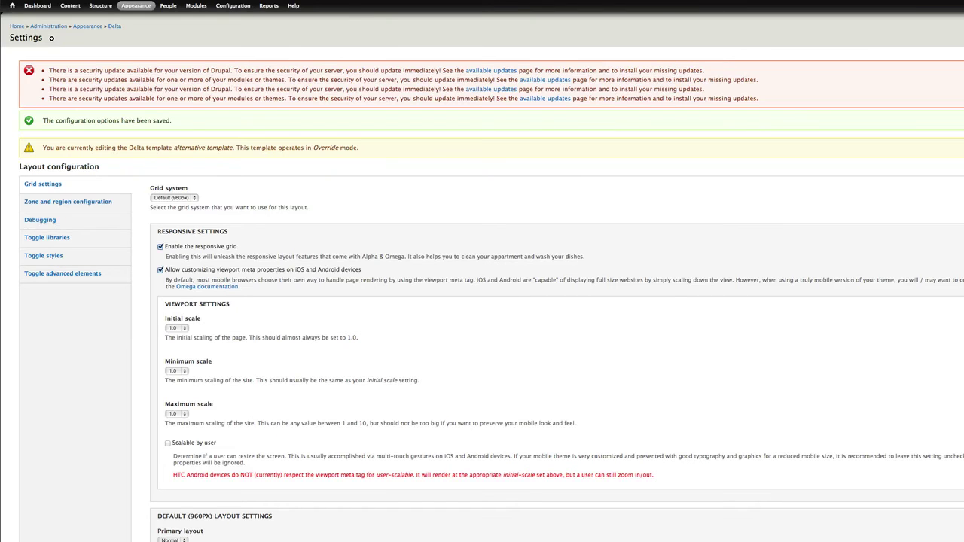
pyautogui.scroll(-5, 482, 301)
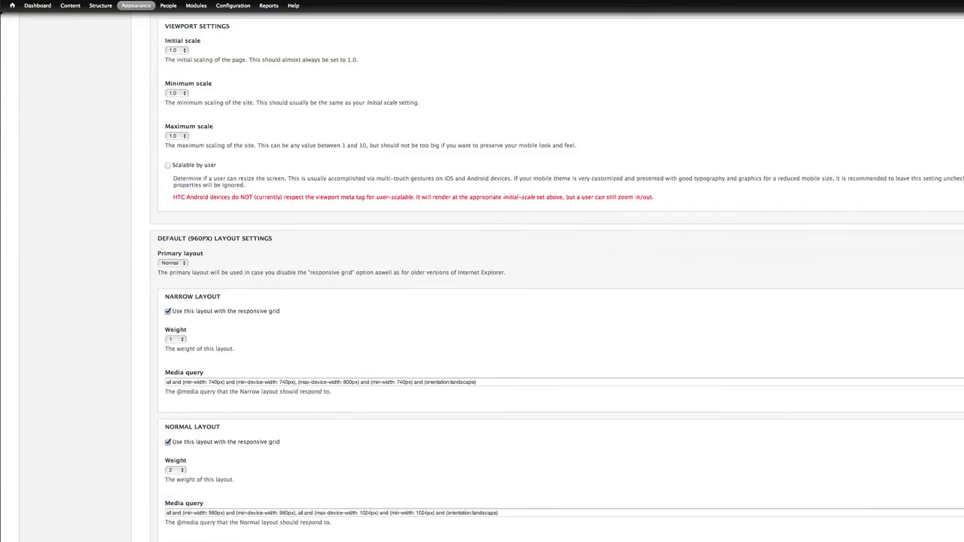
pyautogui.scroll(-2, 481, 301)
pyautogui.scroll(6, 482, 302)
# Step: Examine the regions of the Postscript and Content zones in the saved Delta template
pyautogui.click(67, 202)
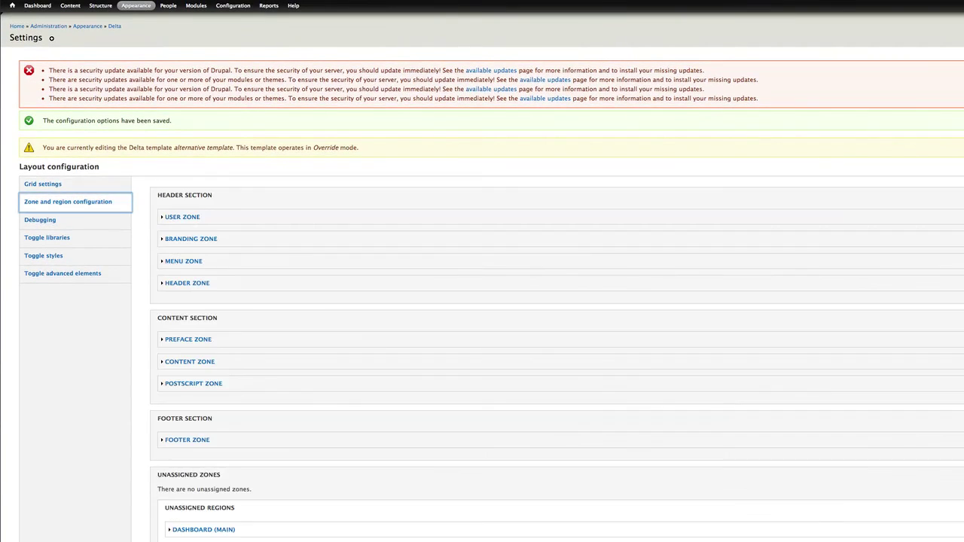
pyautogui.scroll(-3, 482, 302)
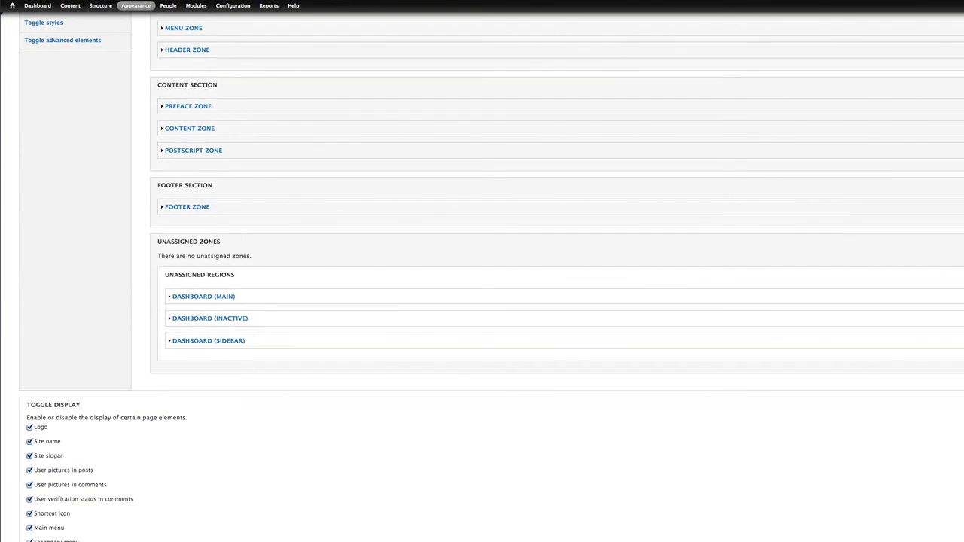
pyautogui.click(189, 128)
pyautogui.click(189, 128)
pyautogui.scroll(2, 482, 302)
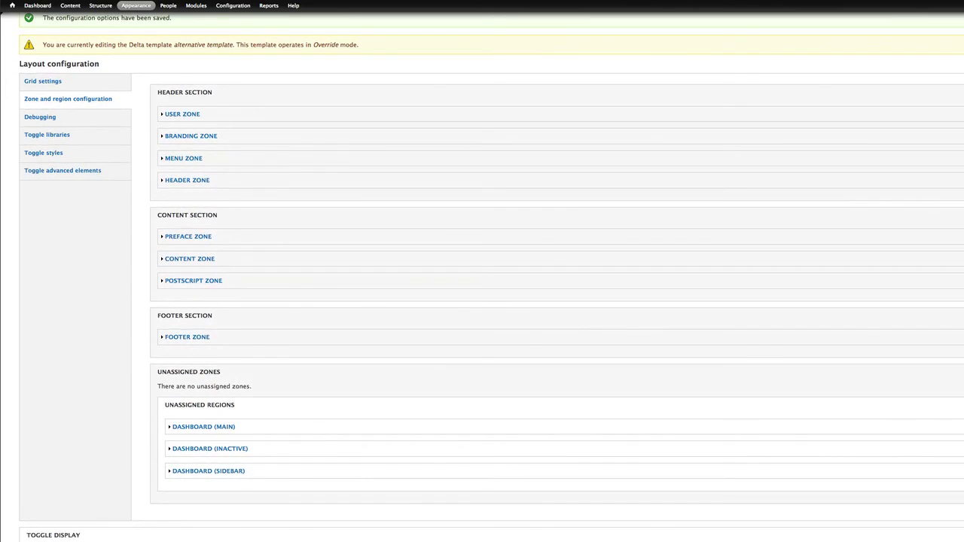
pyautogui.click(194, 280)
pyautogui.click(186, 323)
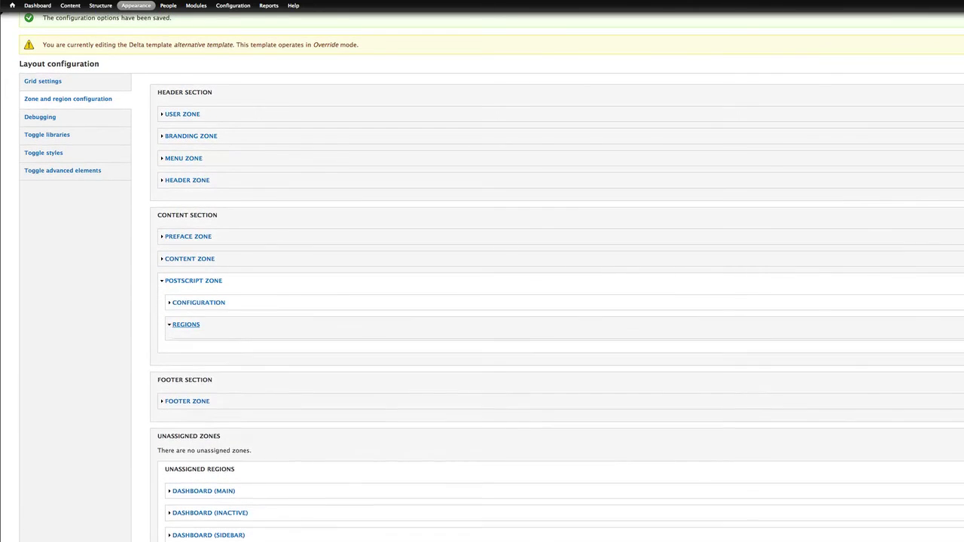
pyautogui.click(189, 258)
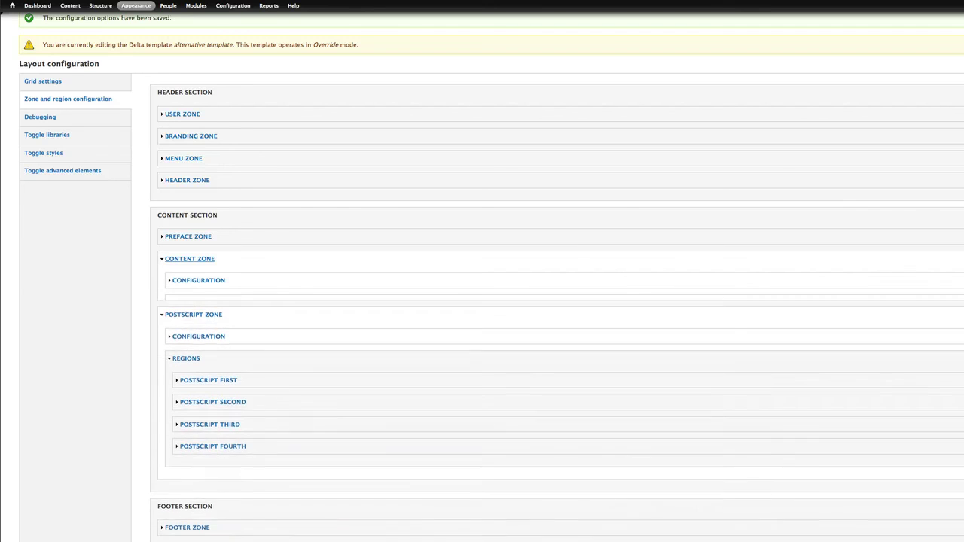
pyautogui.click(186, 301)
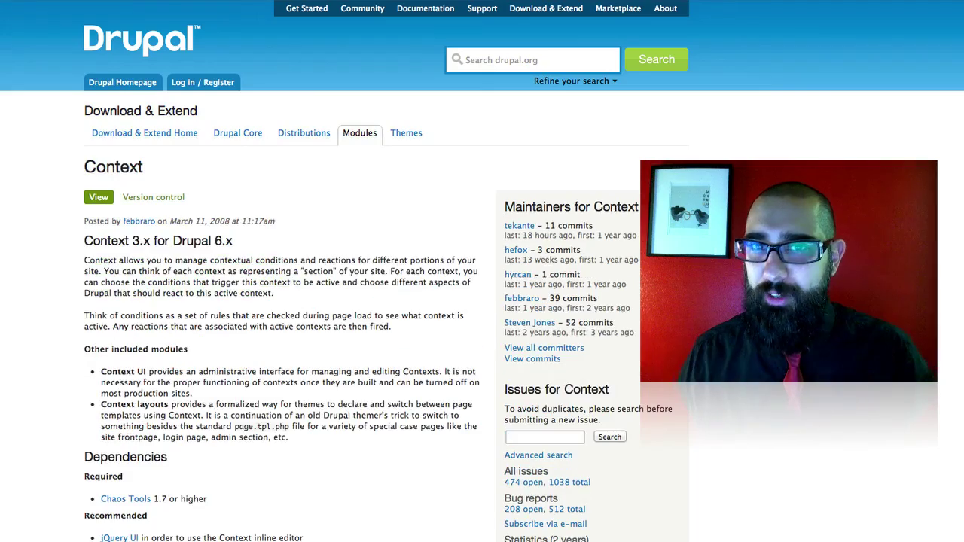
# Step: Read through the Context module's project page on drupal.org, from its description to the documentation and downloads
pyautogui.scroll(-5, 482, 271)
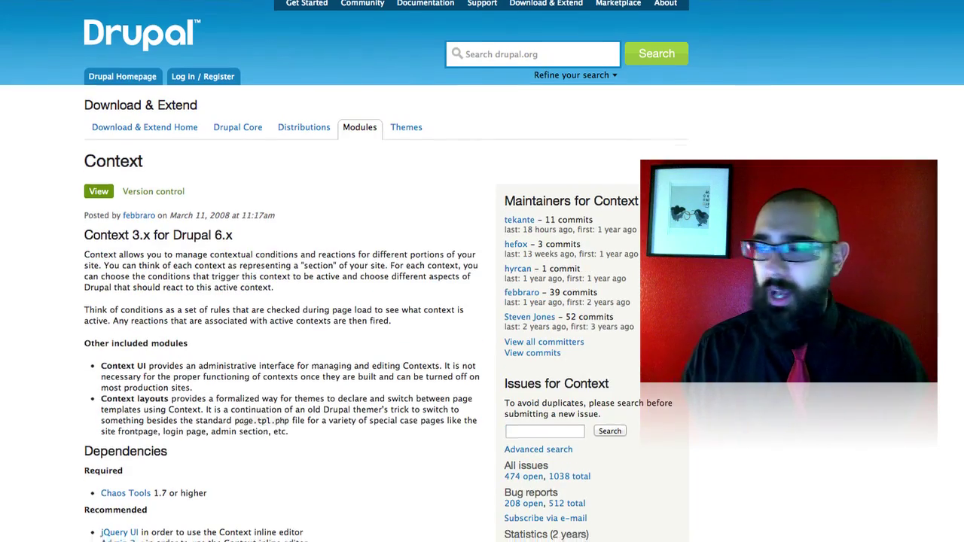
pyautogui.scroll(-3, 481, 271)
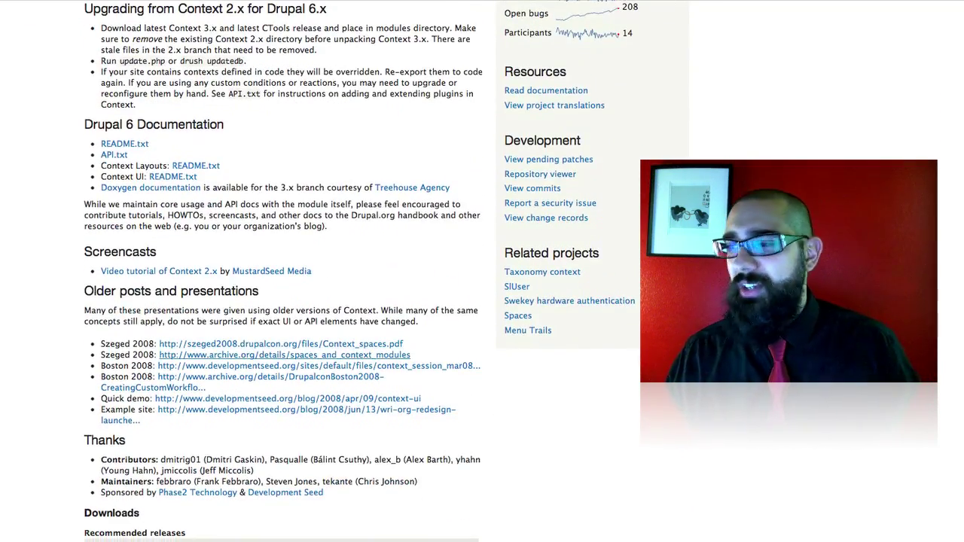
pyautogui.scroll(10, 482, 271)
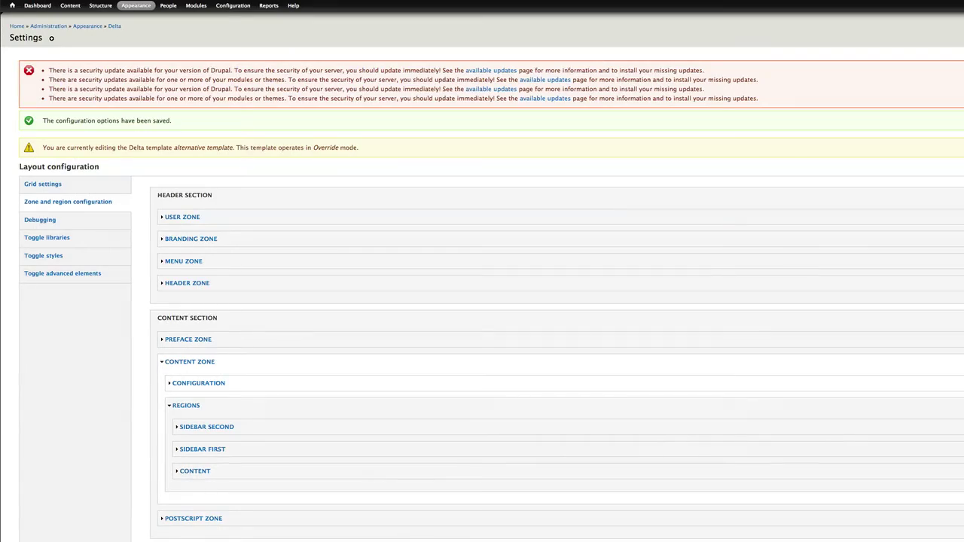
# Step: Start a new context in the Drupal site and add the Context, Date and Menu conditions to it
pyautogui.moveTo(136, 5)
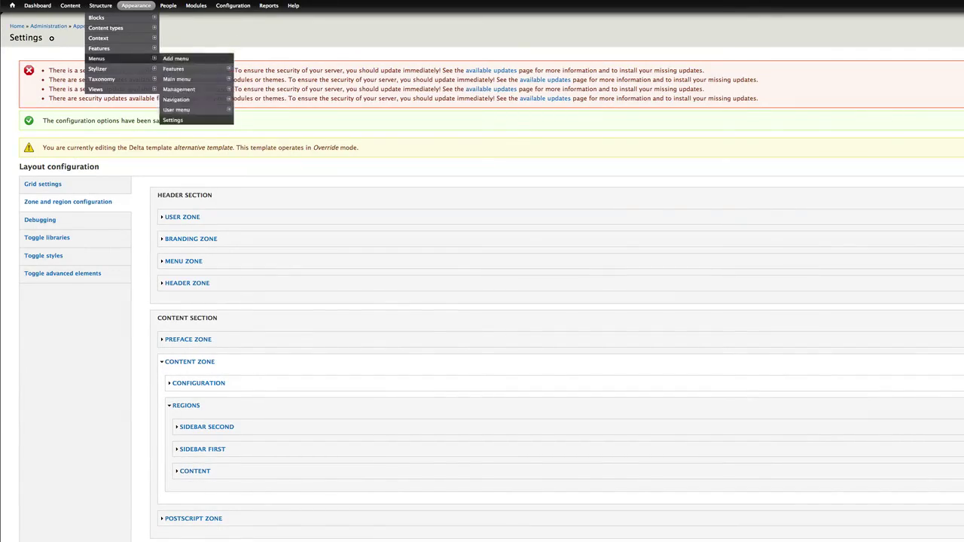
pyautogui.click(98, 37)
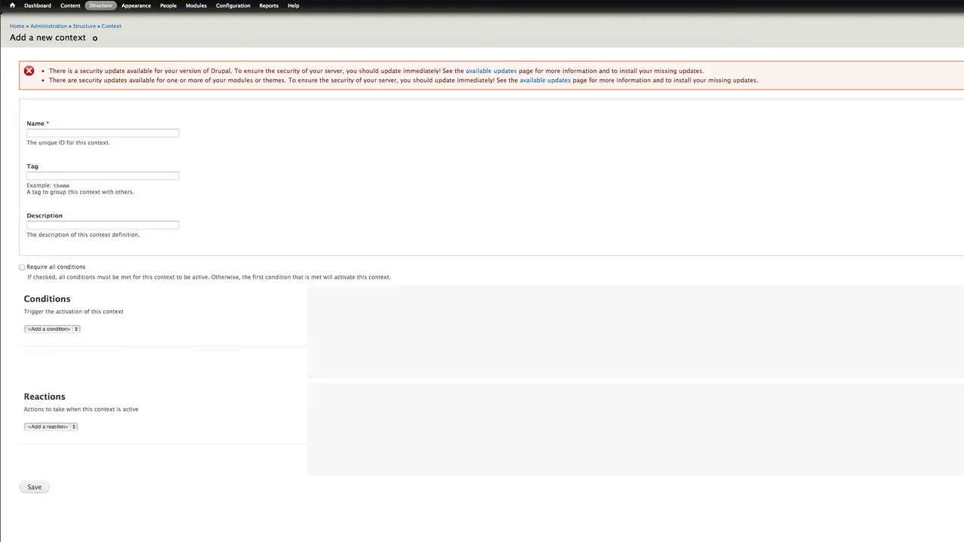
pyautogui.click(52, 329)
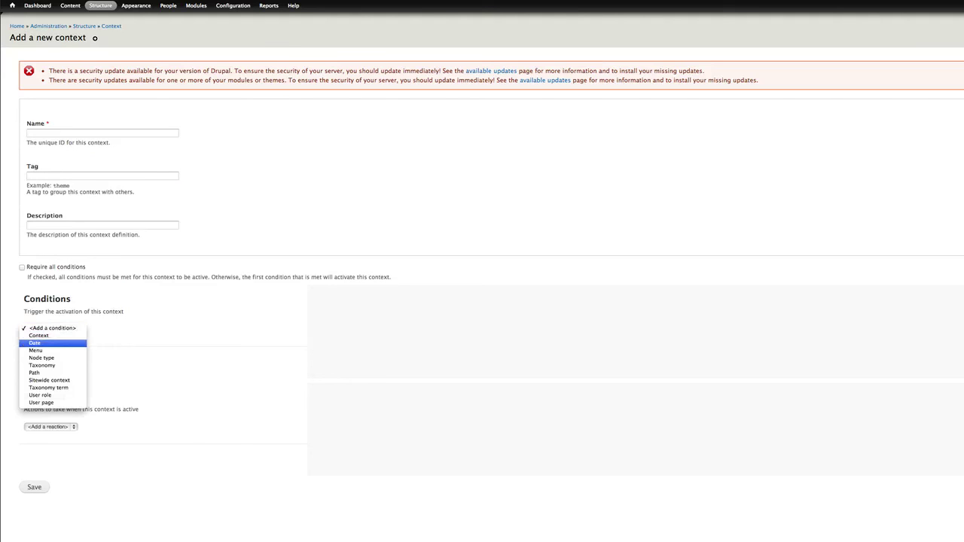
pyautogui.click(38, 335)
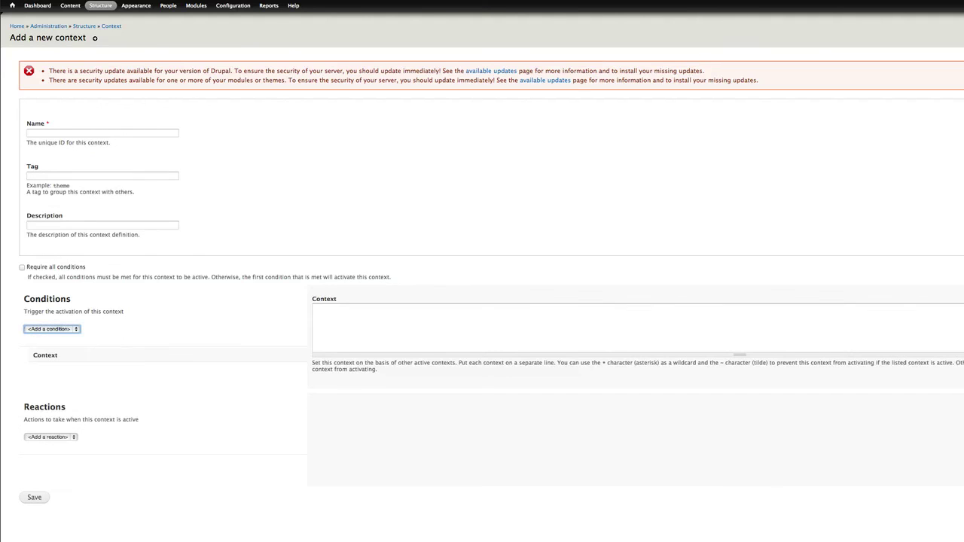
pyautogui.click(52, 328)
pyautogui.click(34, 342)
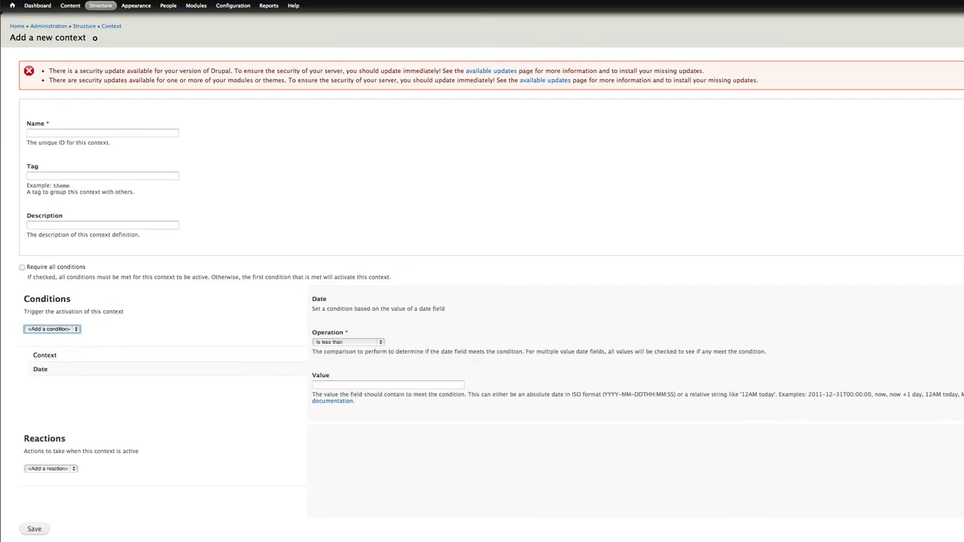
pyautogui.click(51, 328)
pyautogui.click(35, 350)
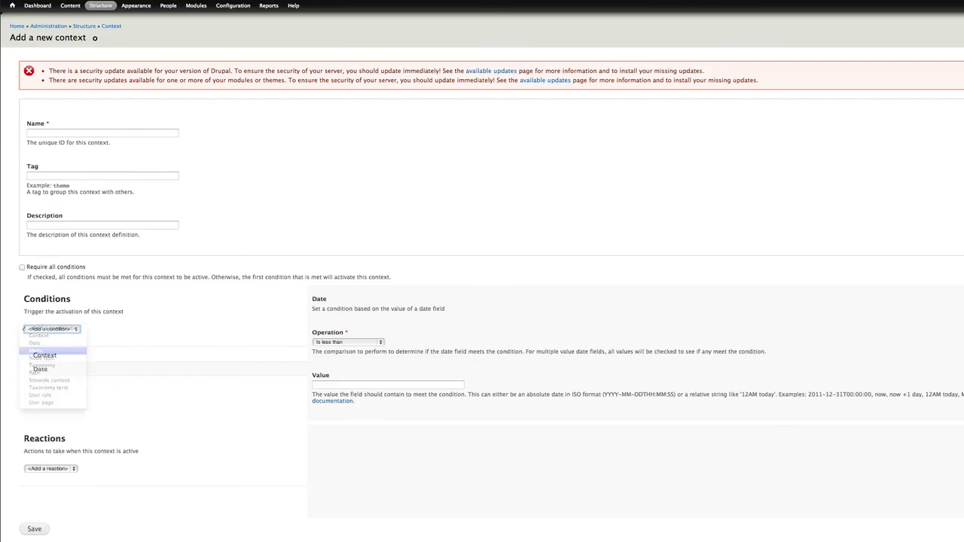
# Step: Add a Node type condition set to Basic page, plus Taxonomy and Path conditions, to the new context
pyautogui.click(52, 328)
pyautogui.click(34, 360)
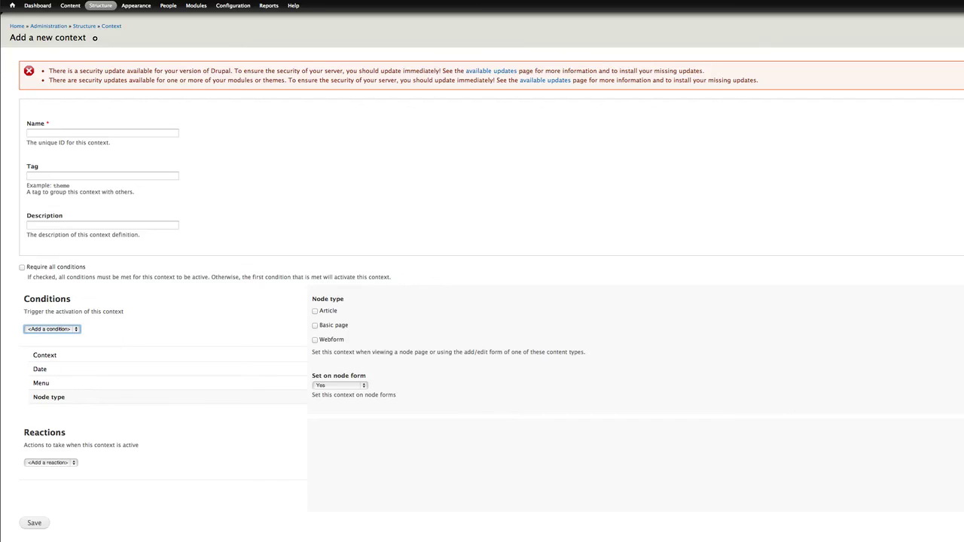
pyautogui.click(315, 325)
pyautogui.click(51, 328)
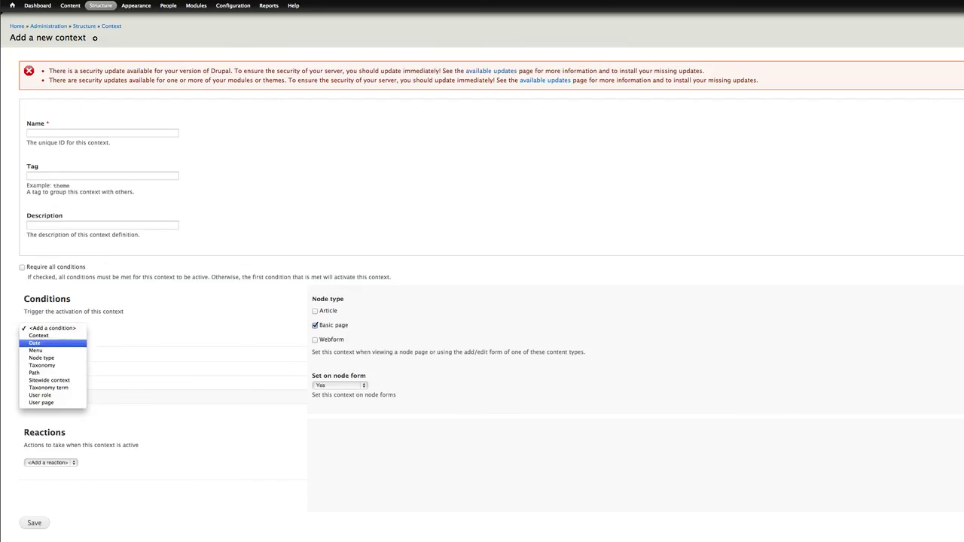
pyautogui.click(42, 365)
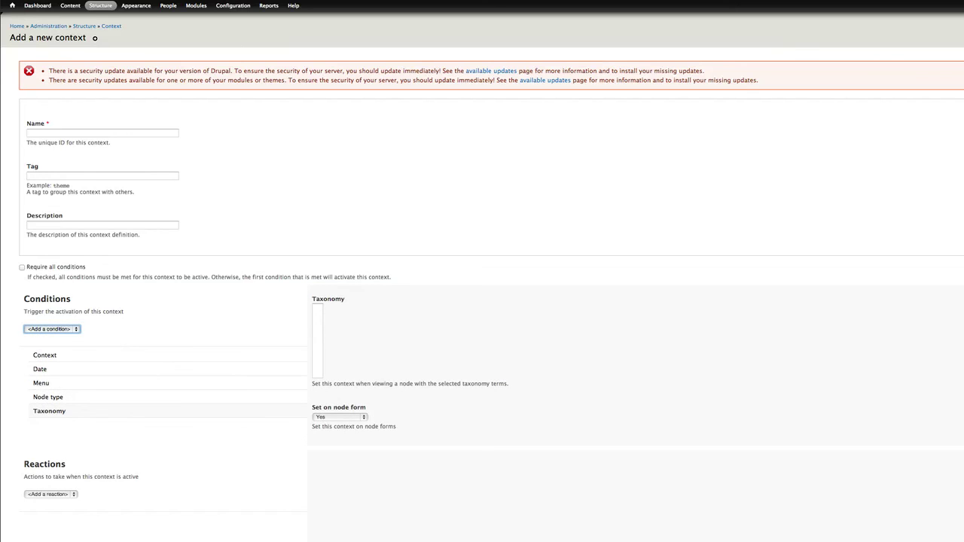
pyautogui.click(51, 328)
pyautogui.click(42, 373)
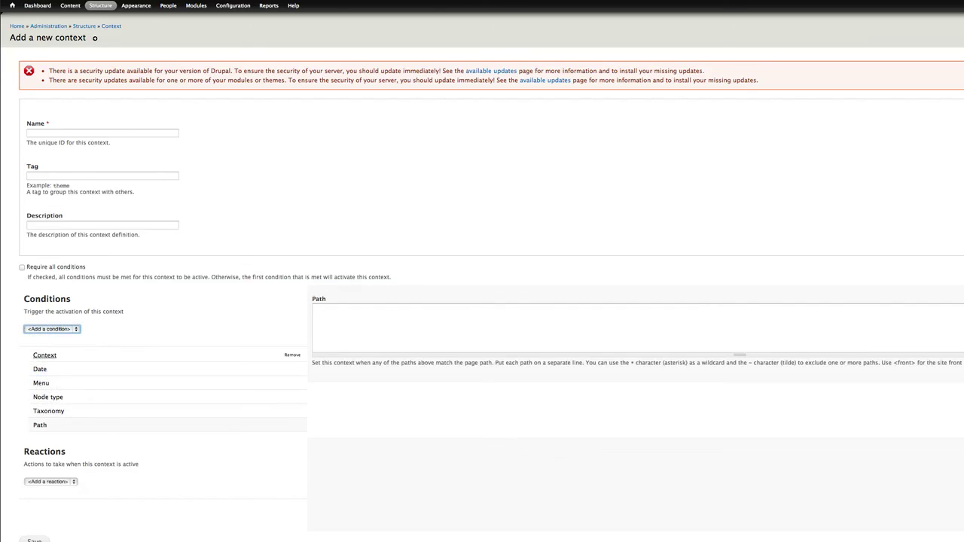
# Step: Add a Blocks reaction to the context and place the Breadcrumb block from delta_blocks in the Sidebar First region
pyautogui.click(50, 481)
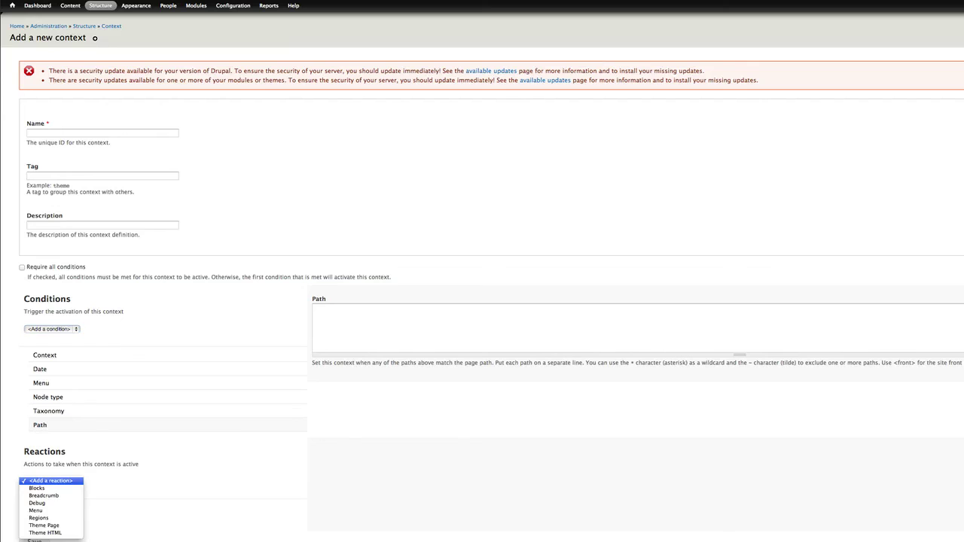
pyautogui.click(36, 488)
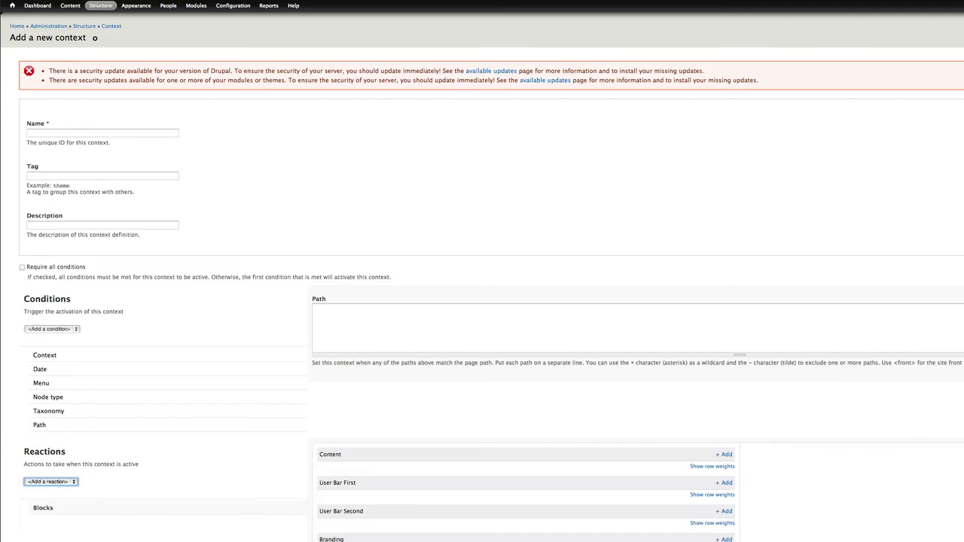
pyautogui.scroll(-5, 482, 301)
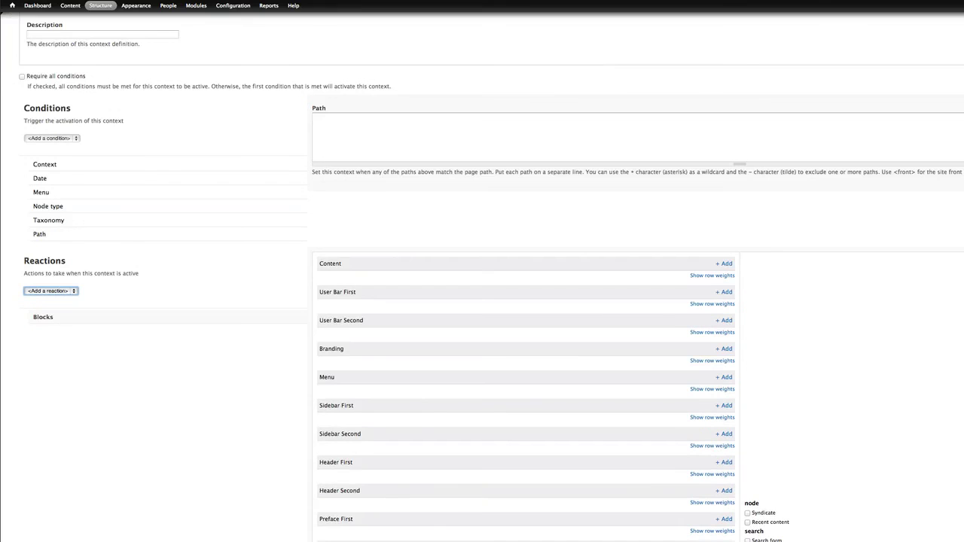
pyautogui.scroll(-4, 482, 301)
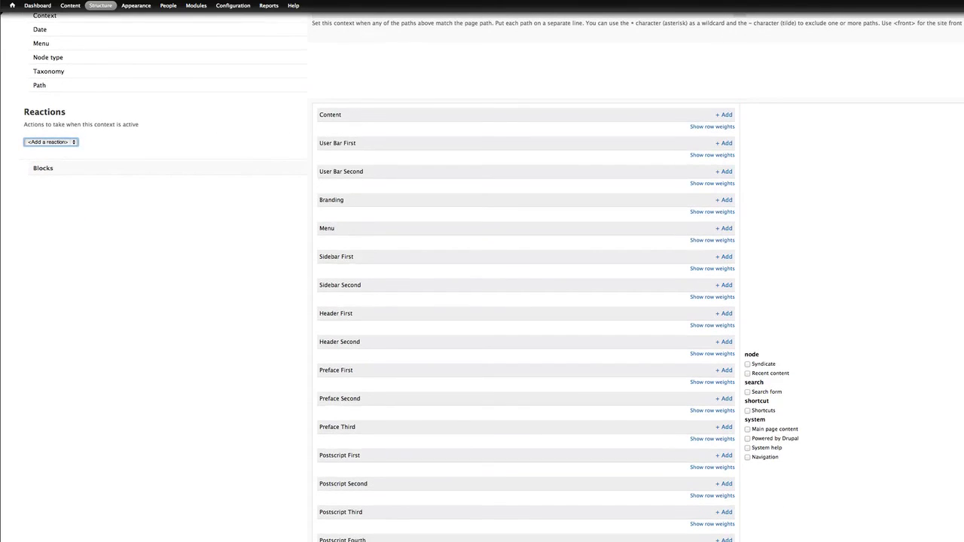
pyautogui.scroll(3, 770, 406)
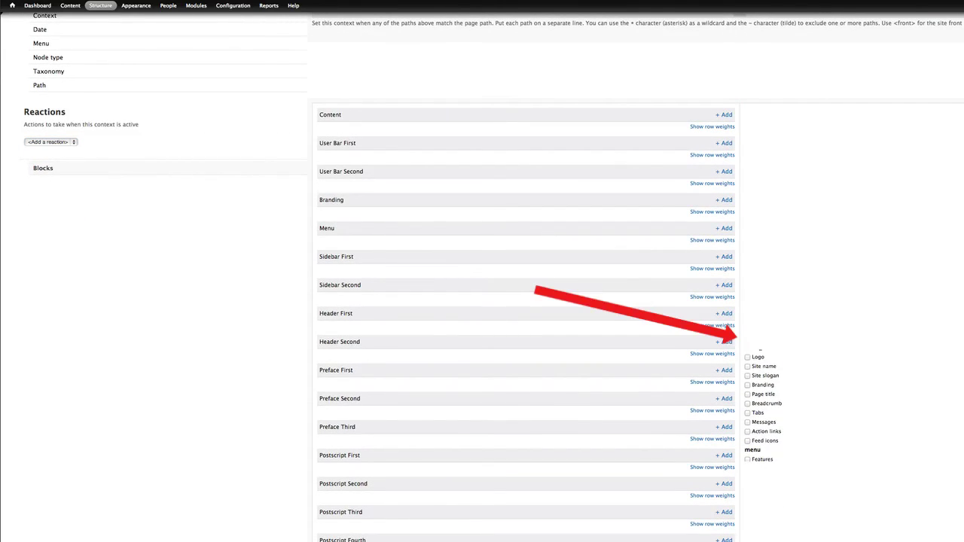
pyautogui.scroll(10, 768, 406)
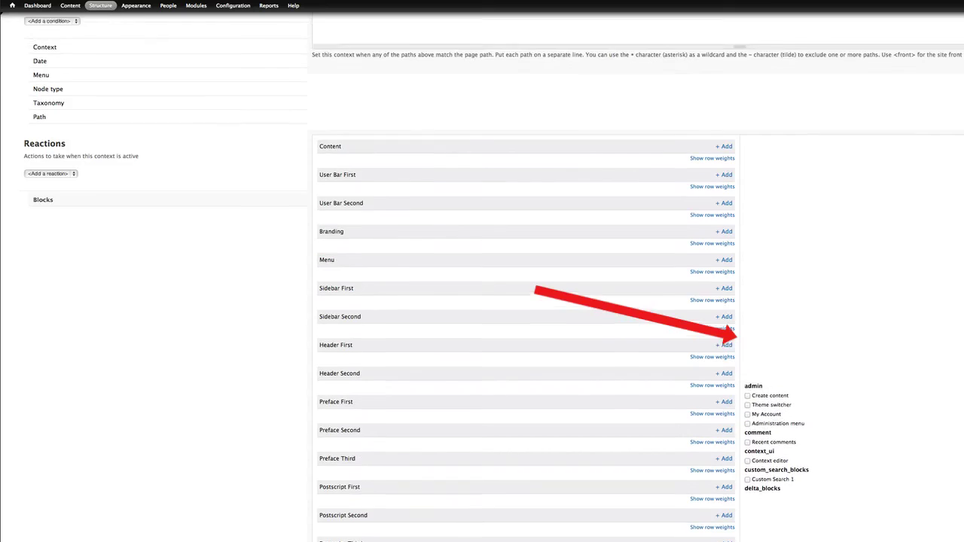
pyautogui.scroll(1, 482, 301)
pyautogui.scroll(-2, 775, 467)
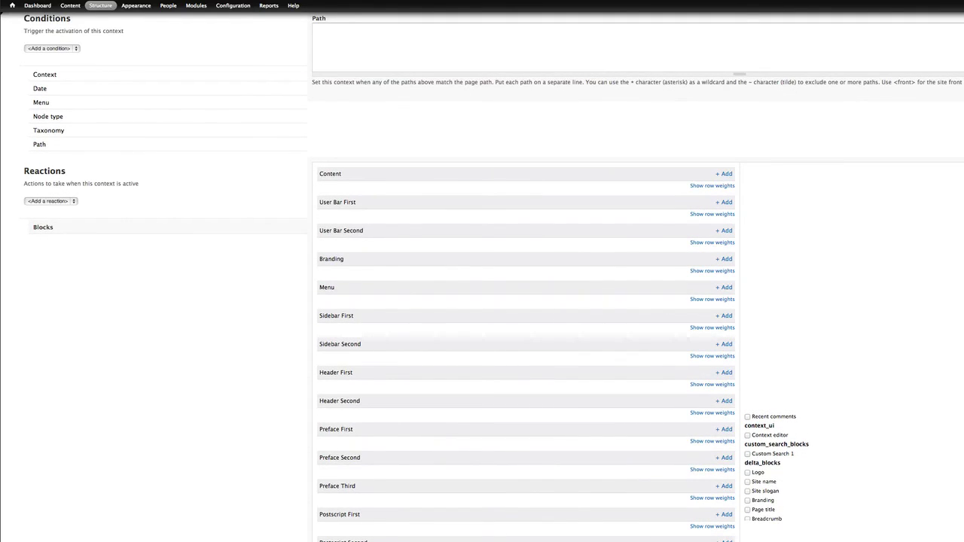
pyautogui.scroll(-2, 775, 466)
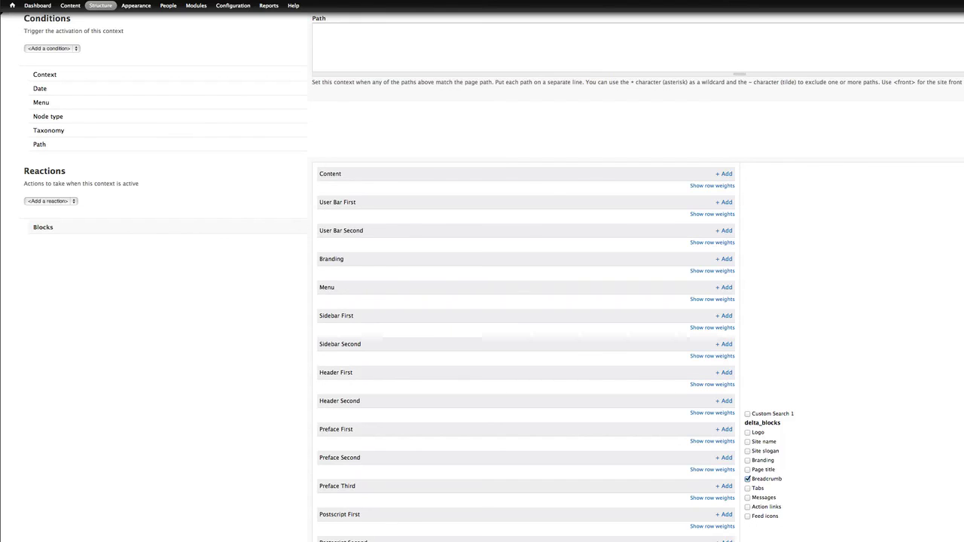
pyautogui.click(724, 316)
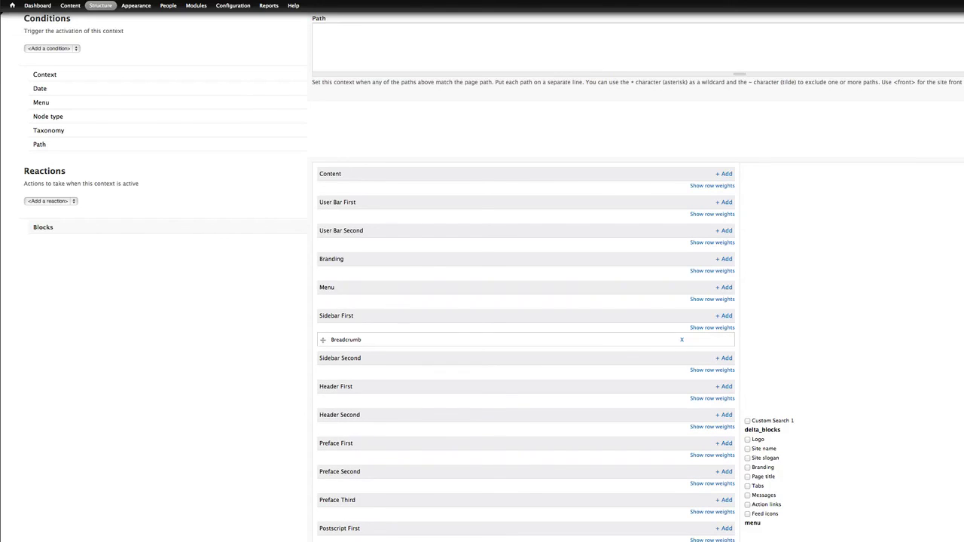
# Step: Add a Theme HTML reaction with the section class "myClassForBody" and try to save the context
pyautogui.click(50, 201)
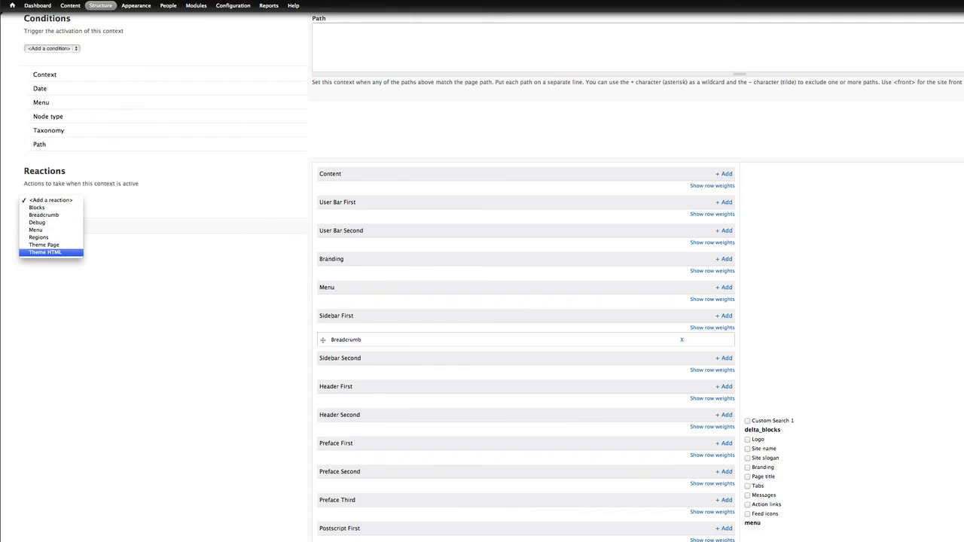
pyautogui.click(51, 252)
pyautogui.click(316, 461)
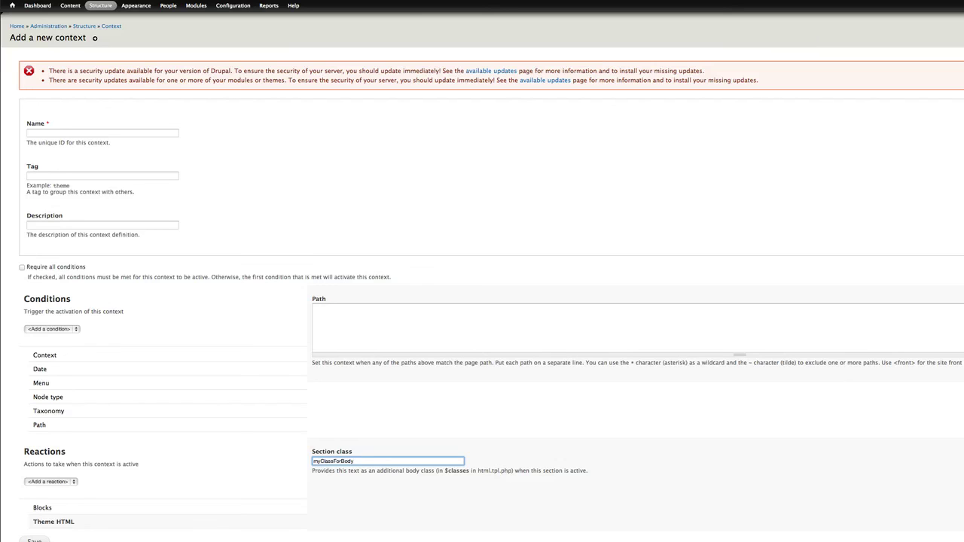
pyautogui.click(34, 540)
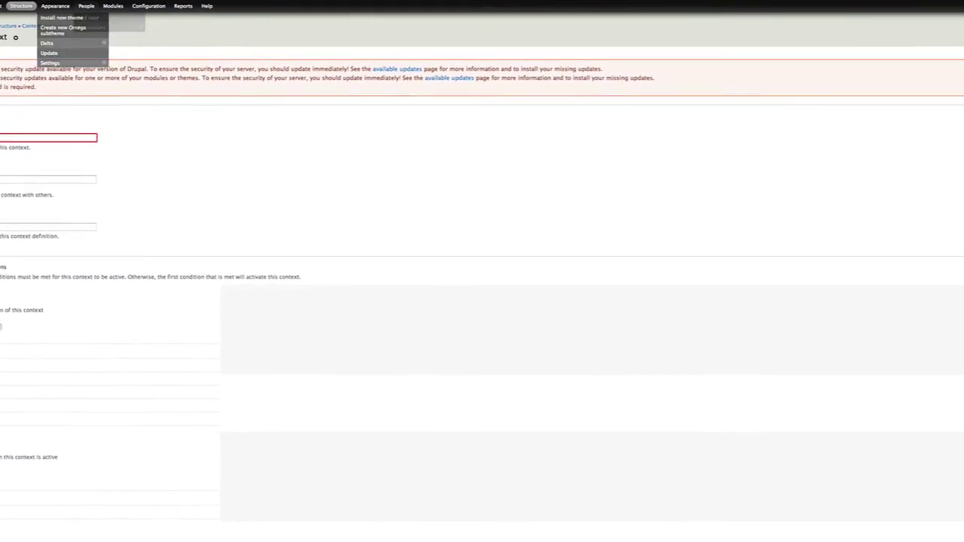
# Step: Look over the front page of the finished portfolio website, from the rotating banner to the Blog section
pyautogui.moveTo(187, 6)
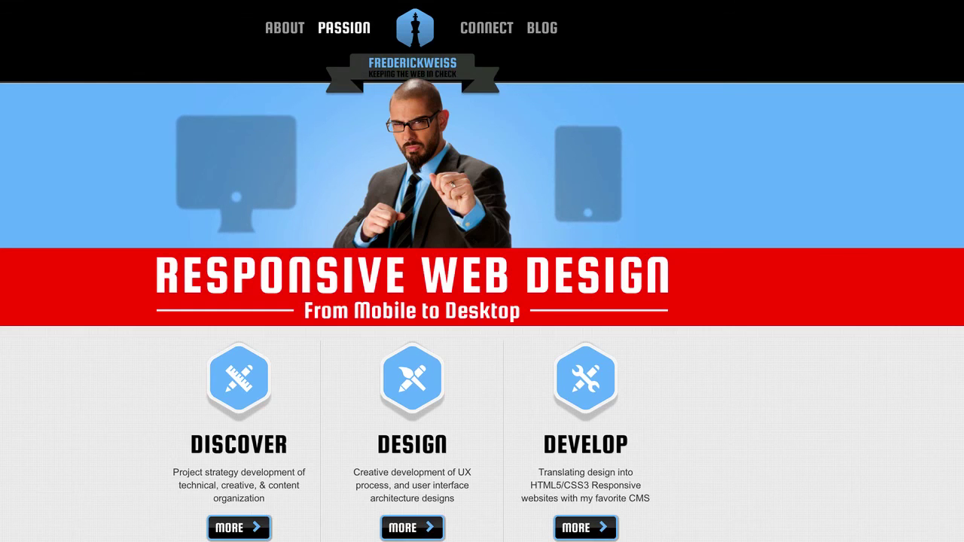
pyautogui.scroll(-10, 481, 271)
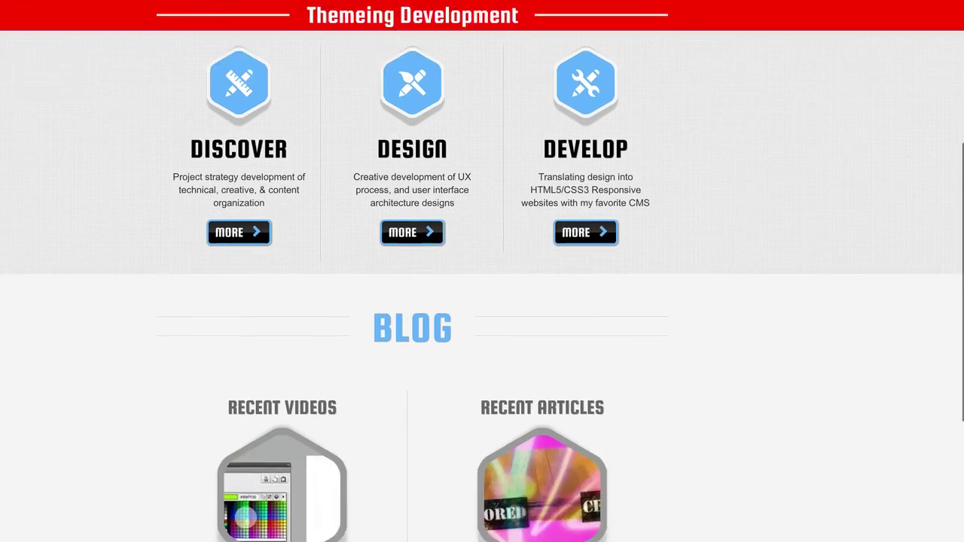
pyautogui.scroll(10, 482, 271)
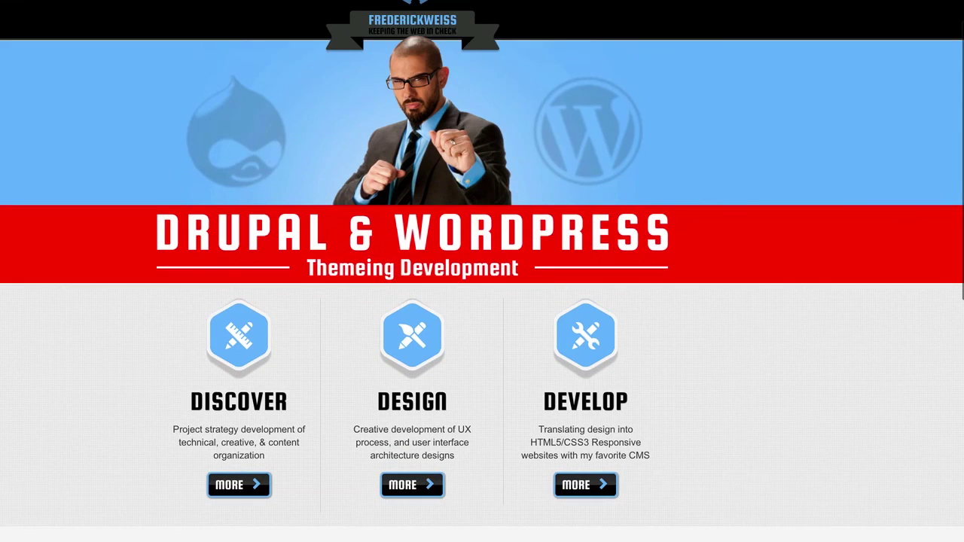